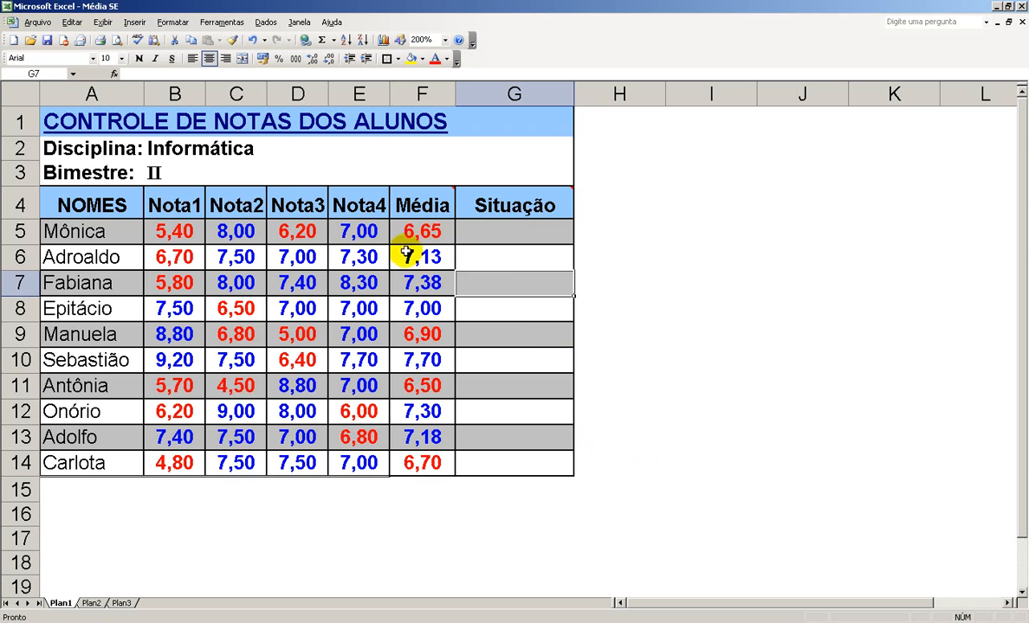
Start an SE formula in cell G5 whose logical test is F5>=7.
click(522, 232)
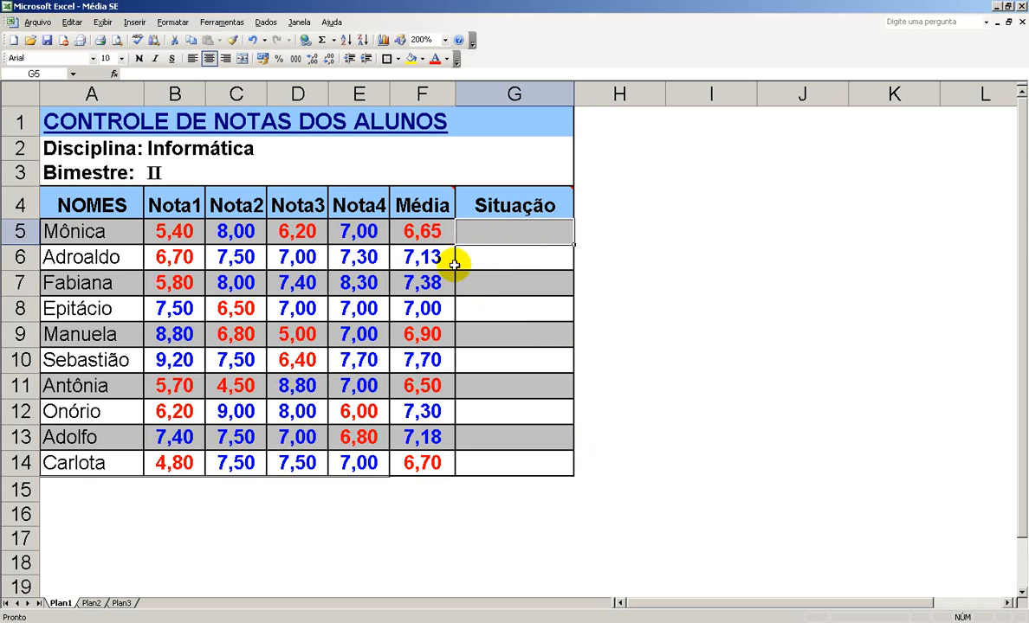
click(434, 233)
click(517, 233)
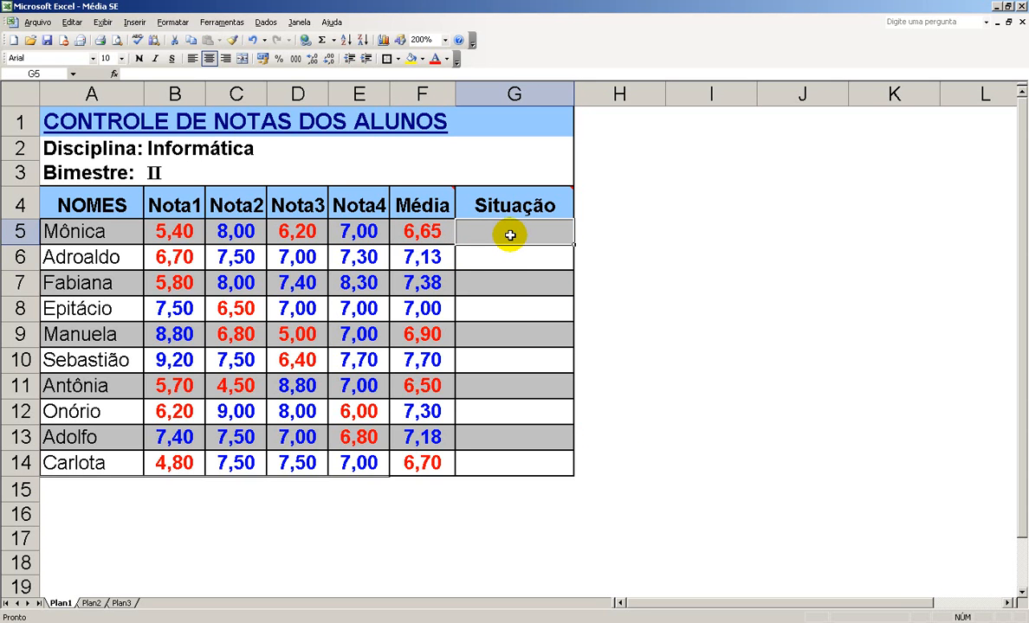
text(=)
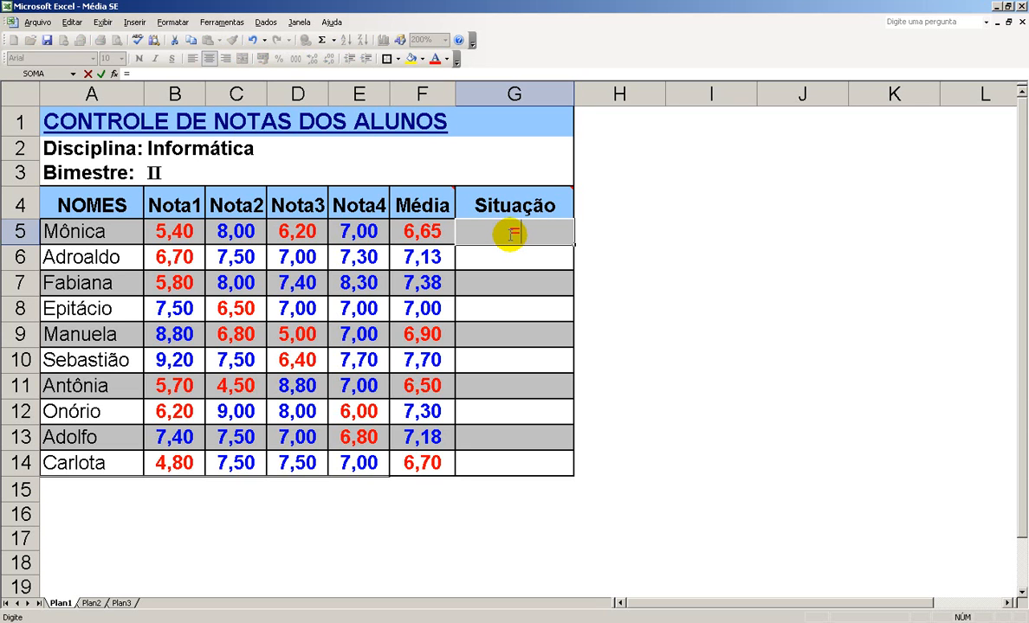
text(se()
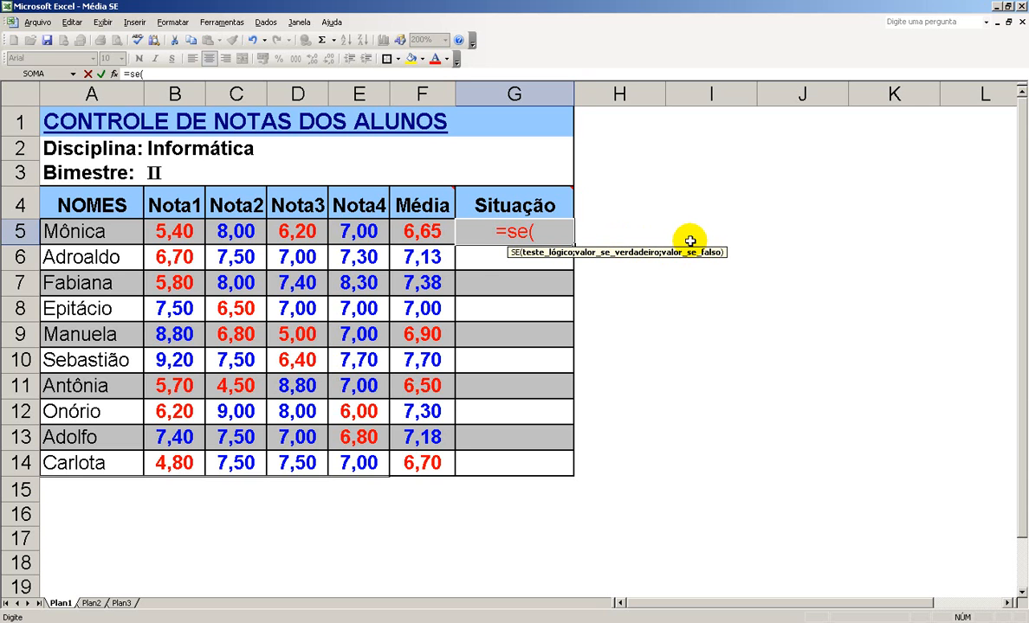
click(428, 236)
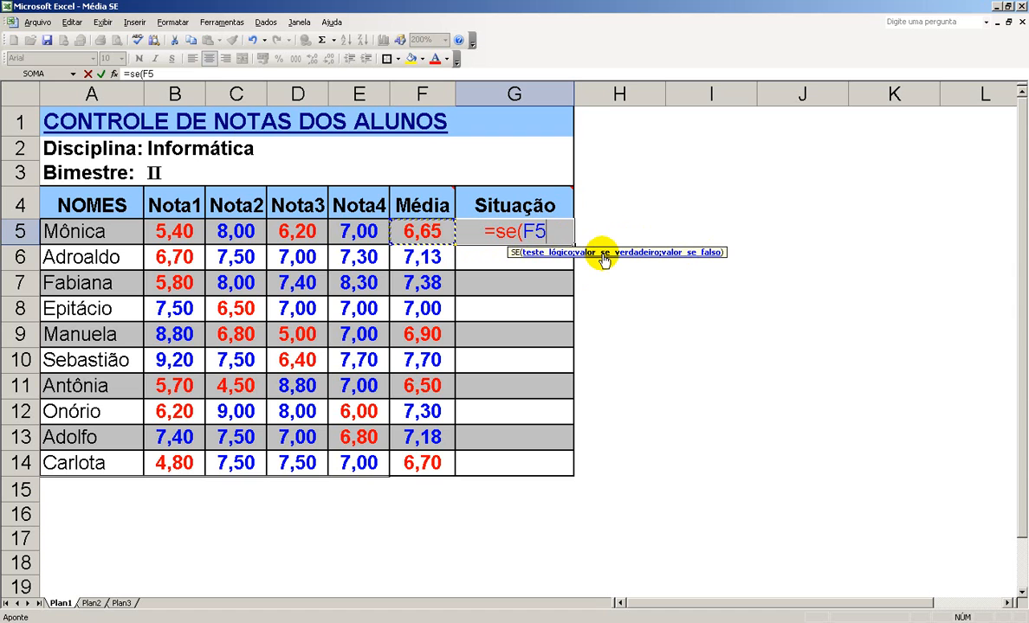
text(>)
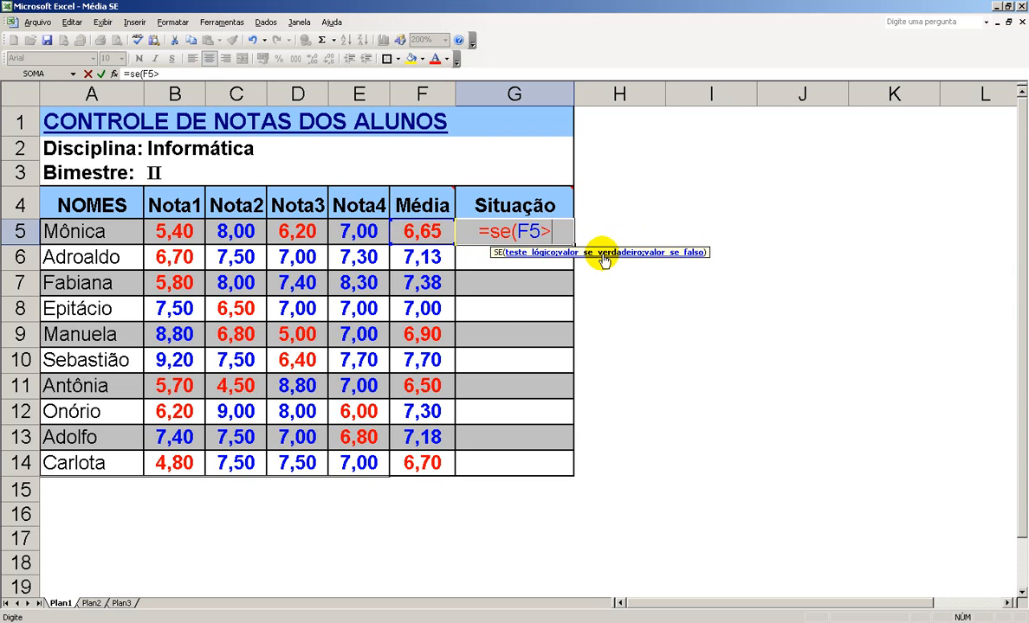
text(=)
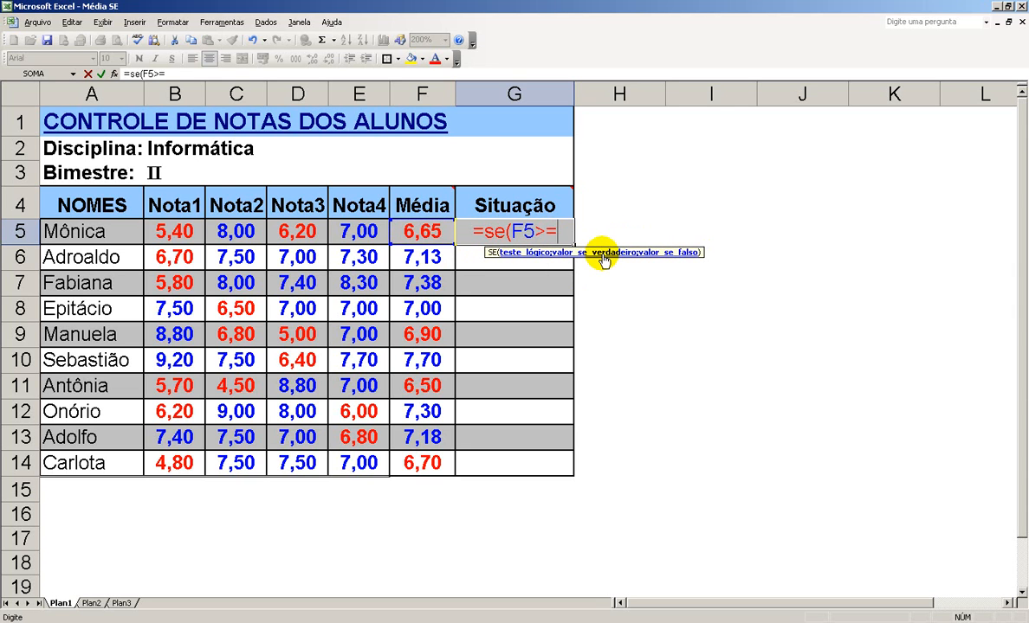
text(7)
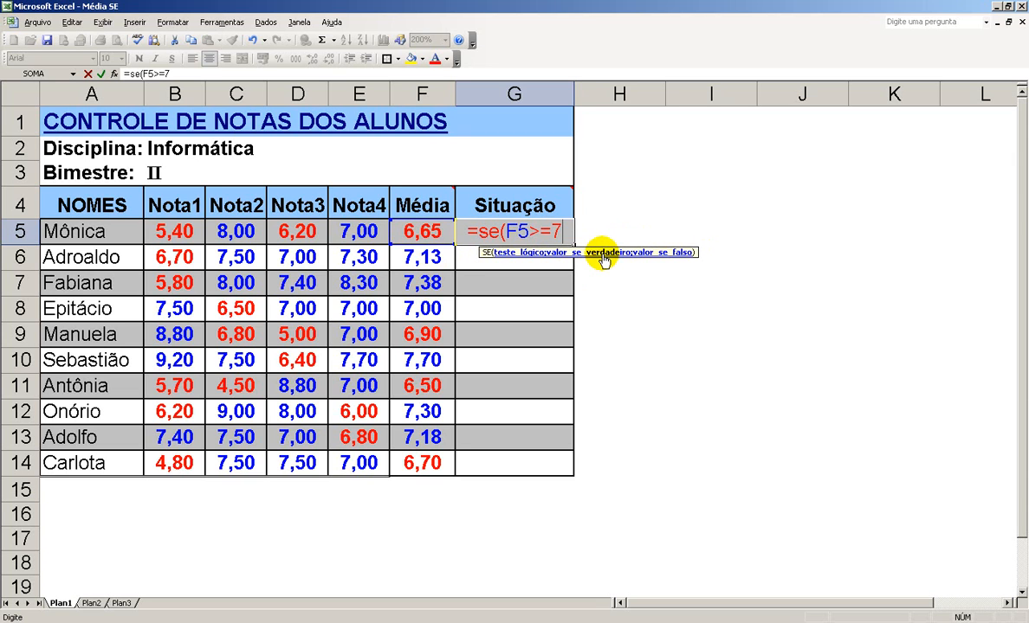
text(;)
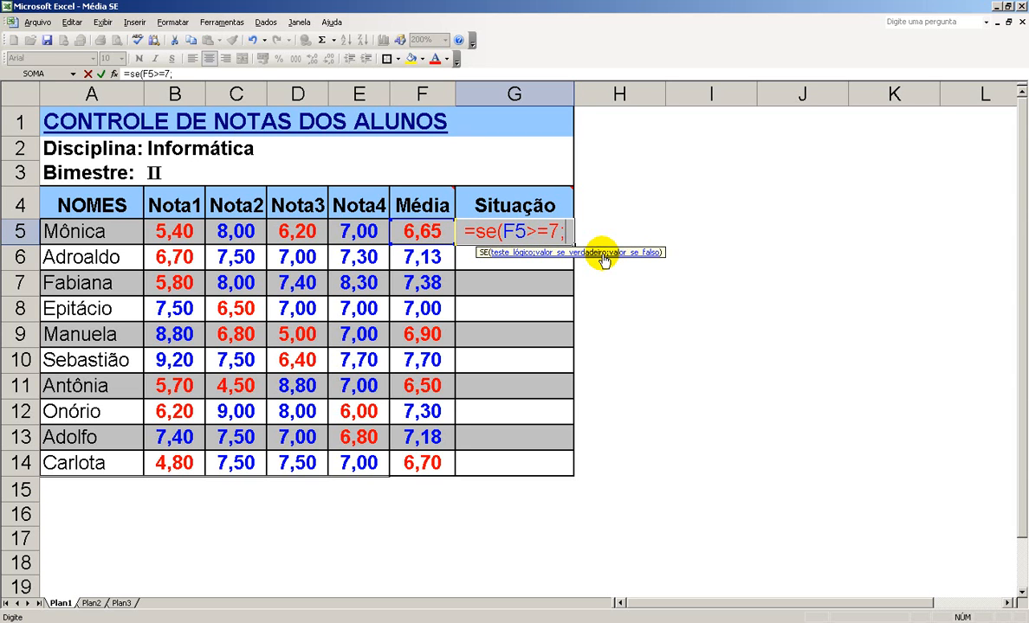
Add "Aprovado" as the value-if-true argument of the SE formula in G5.
text(")
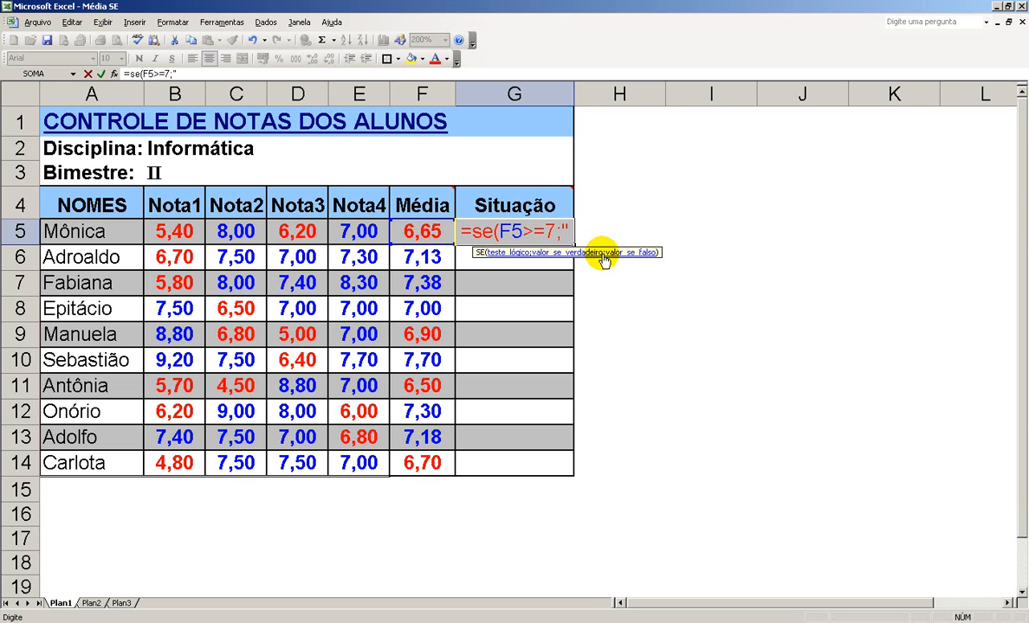
text(Apro)
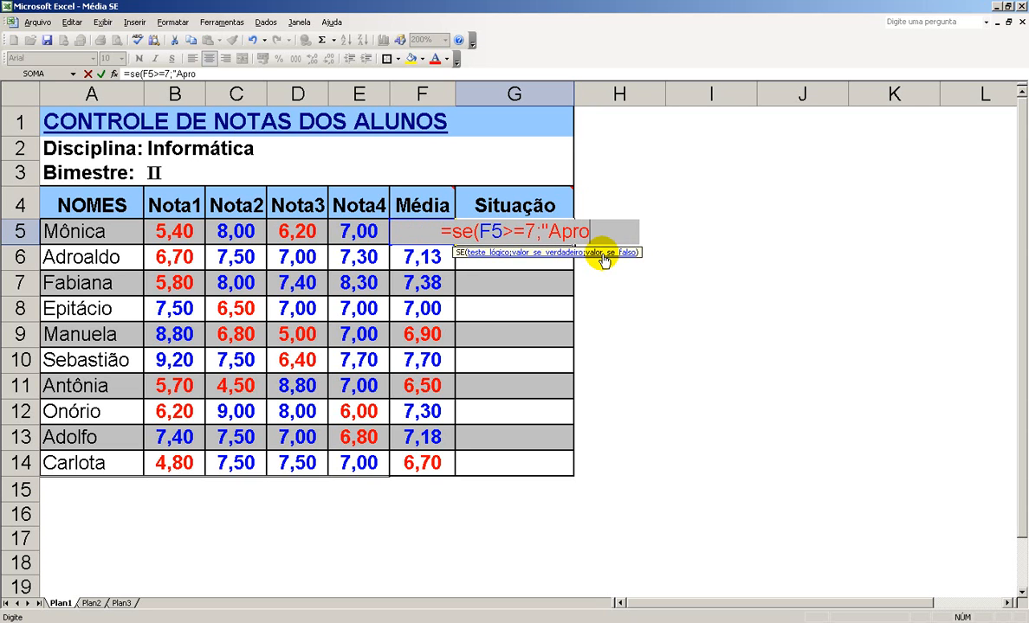
text(vado)
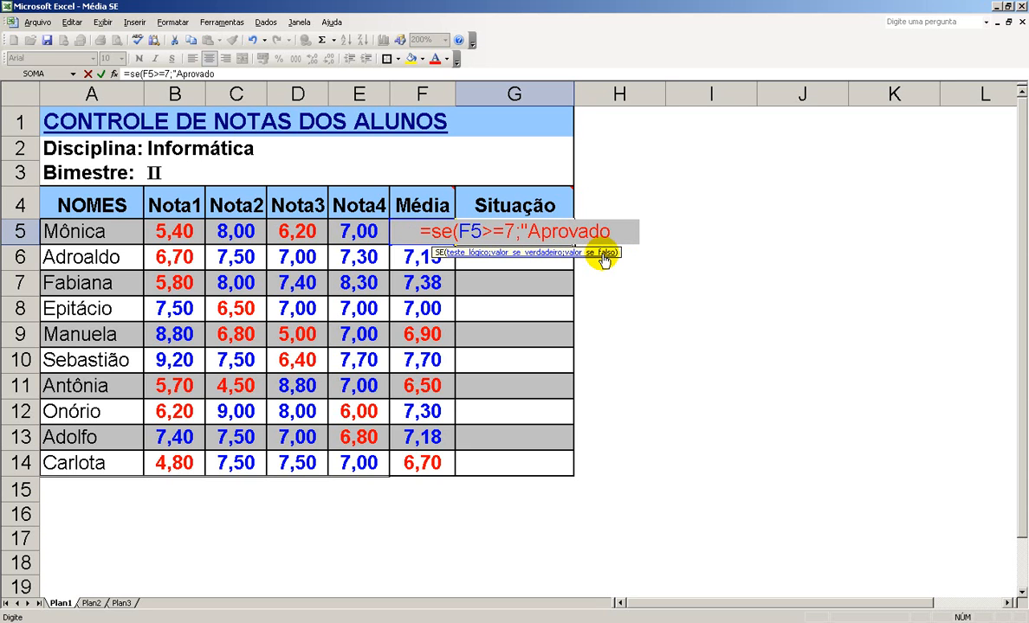
text(")
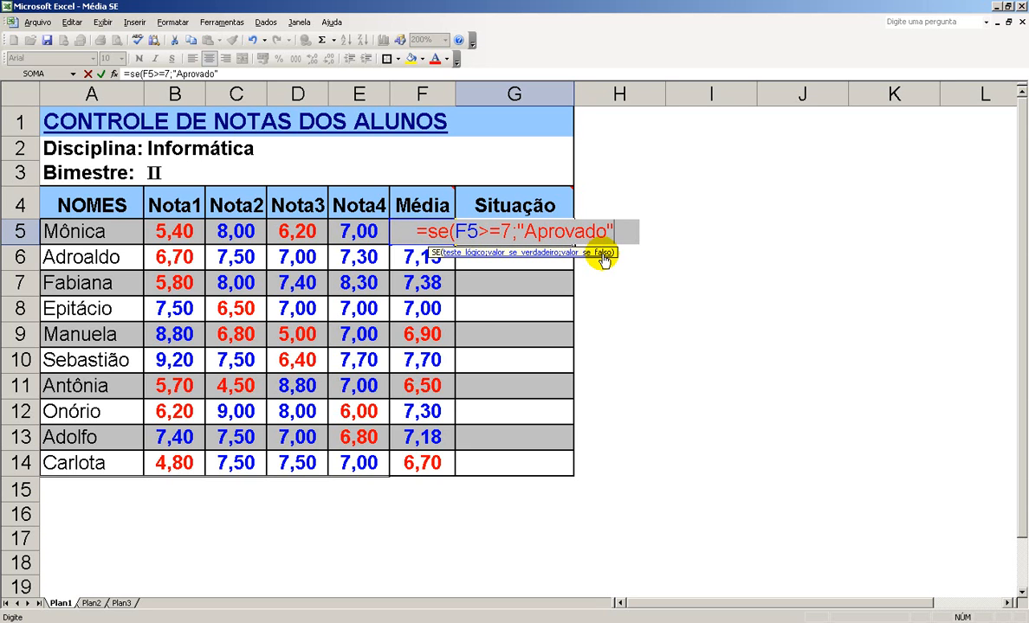
text(;)
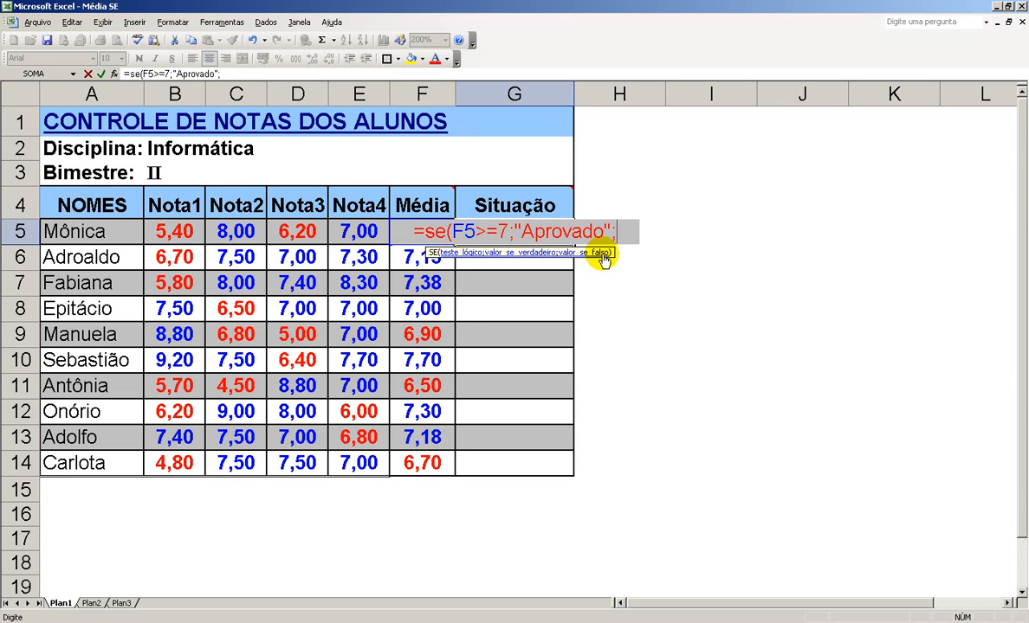
Add "Reprovado" as the value-if-false argument and complete the SE formula in G5.
text(")
text(R)
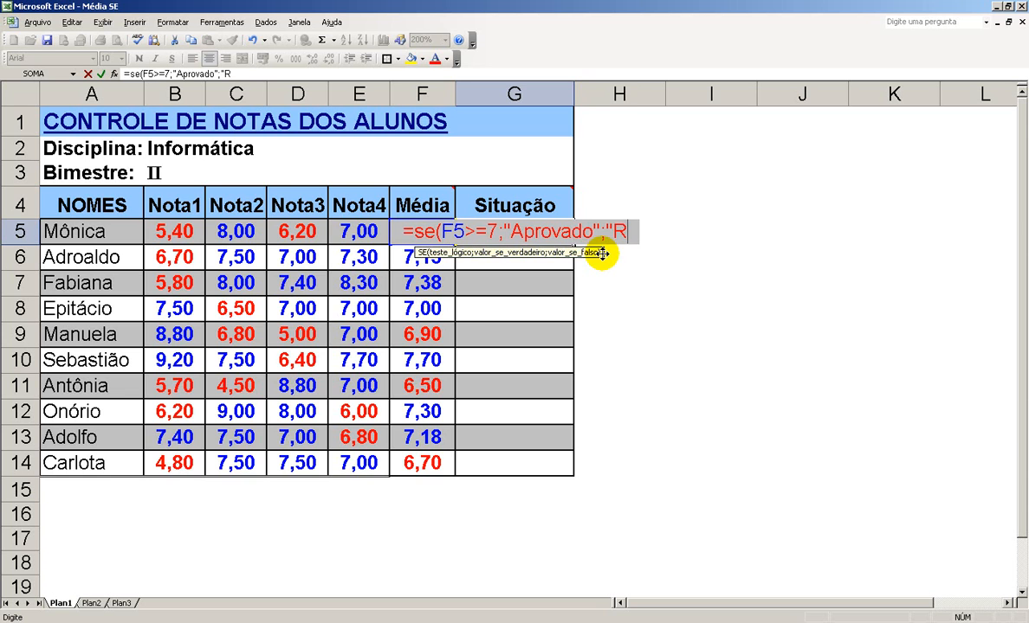
text(eprovado)
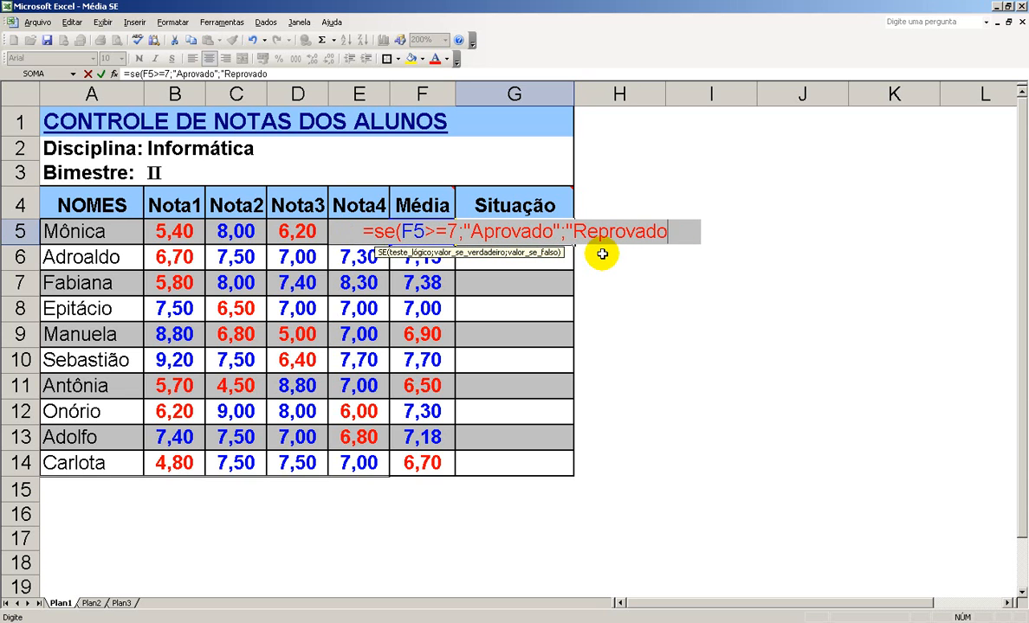
text(")
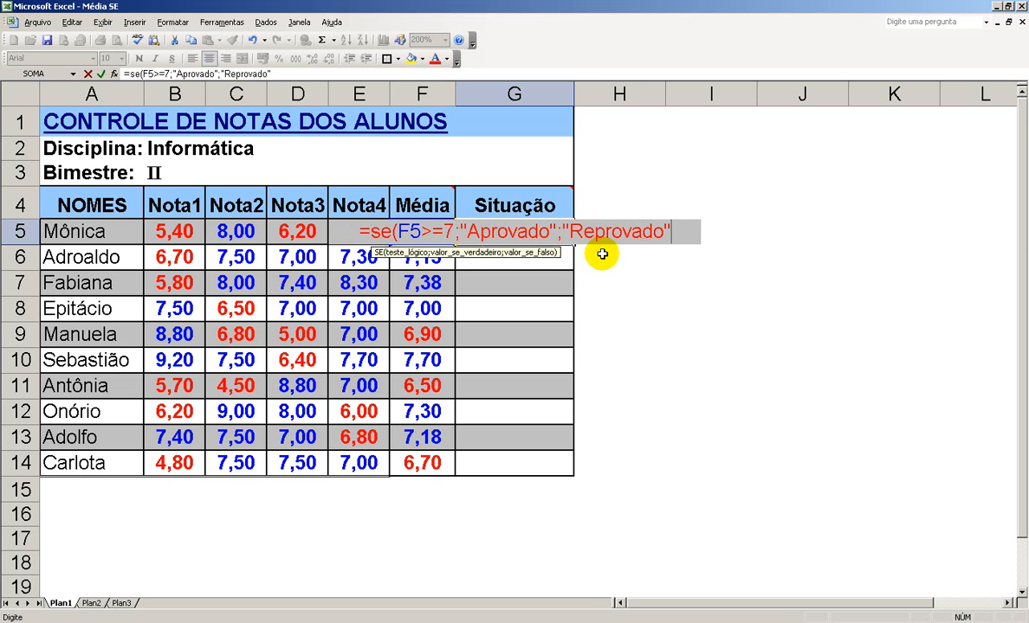
text())
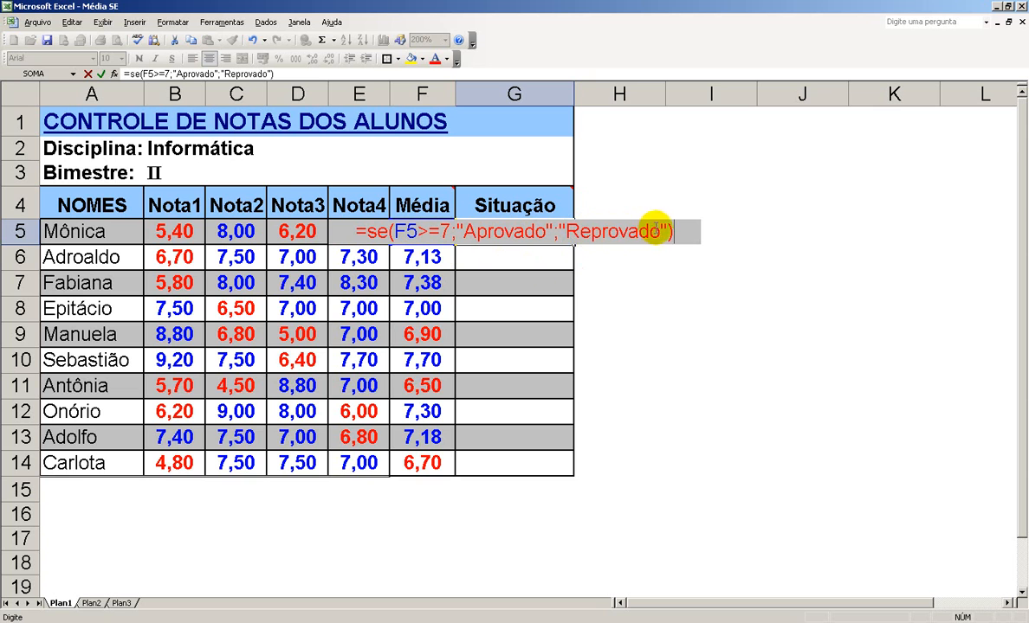
key(Return)
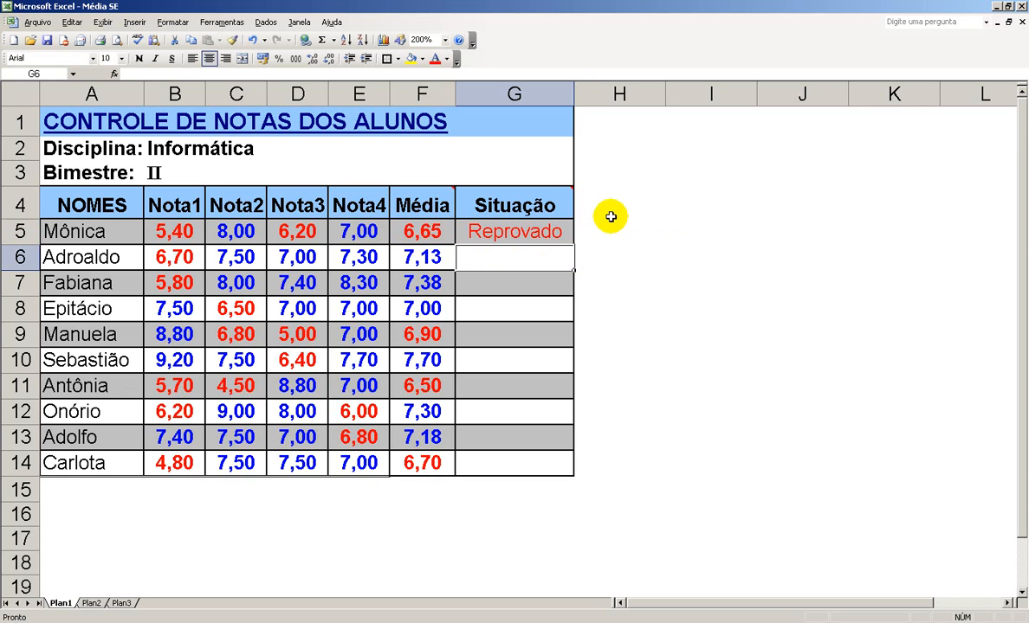
Fill the G5 formula down through G14 and check the copied formulas in G6 and G14.
click(502, 227)
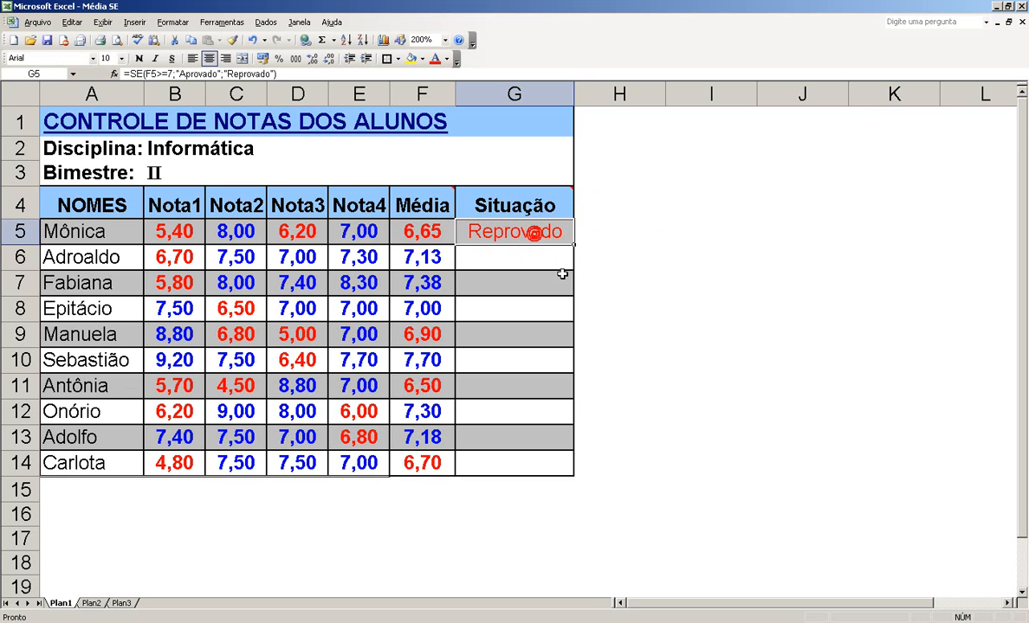
drag(572, 246, 563, 463)
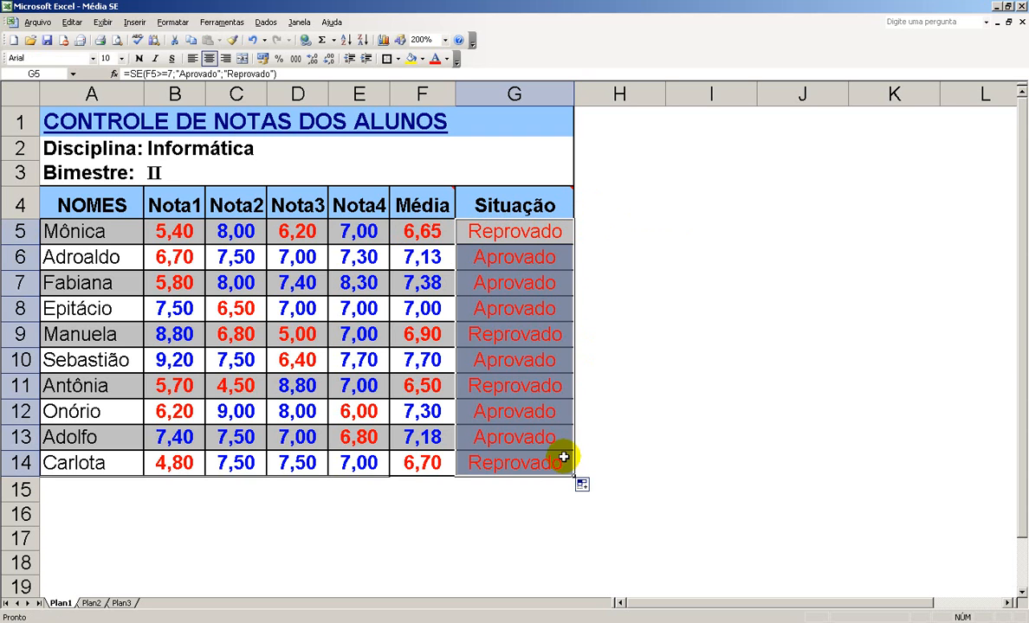
click(524, 259)
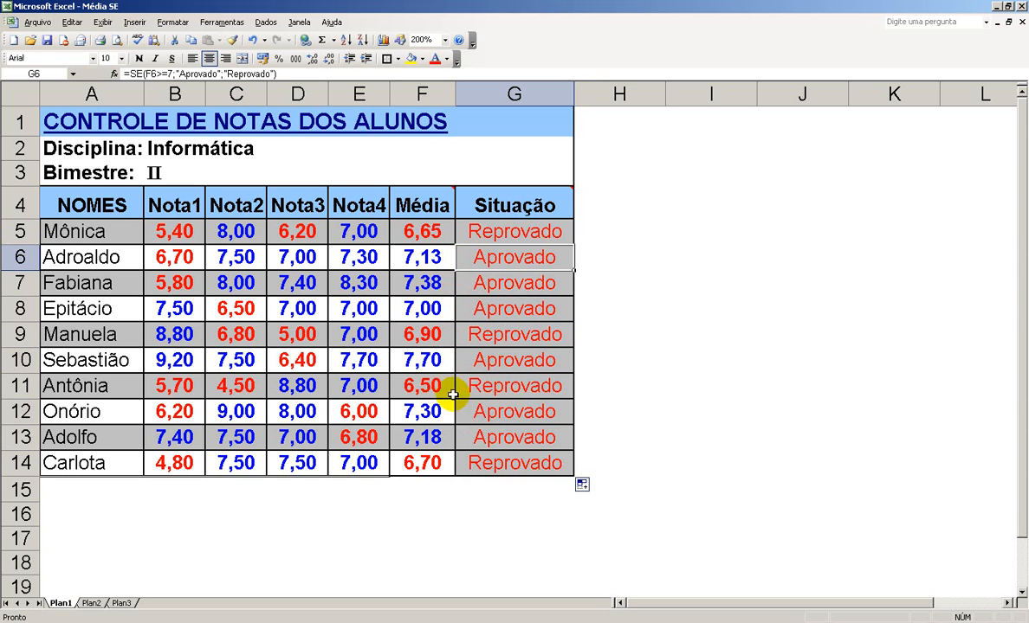
click(503, 465)
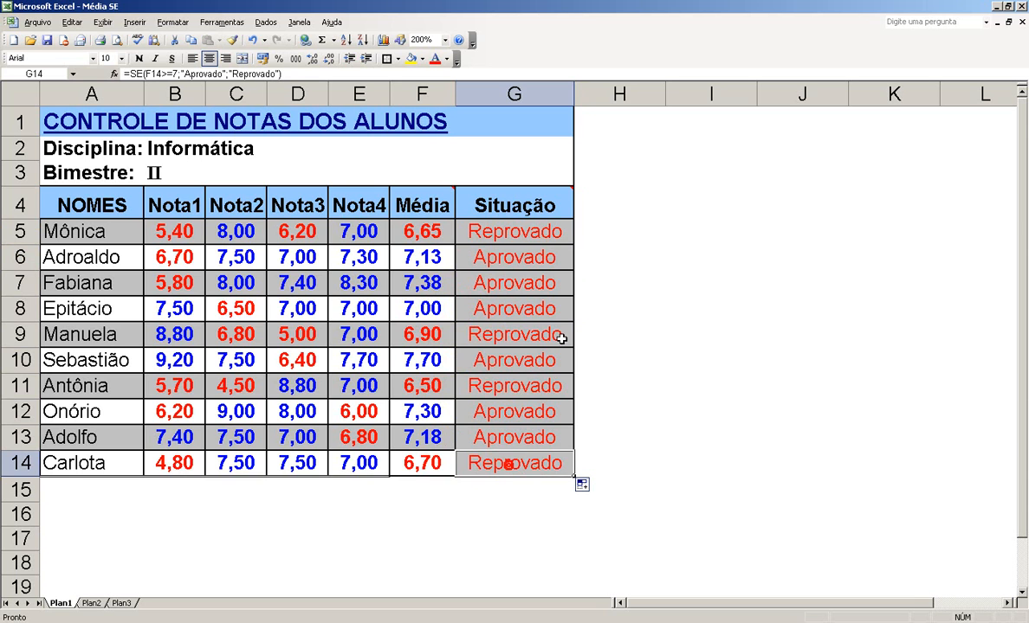
click(520, 234)
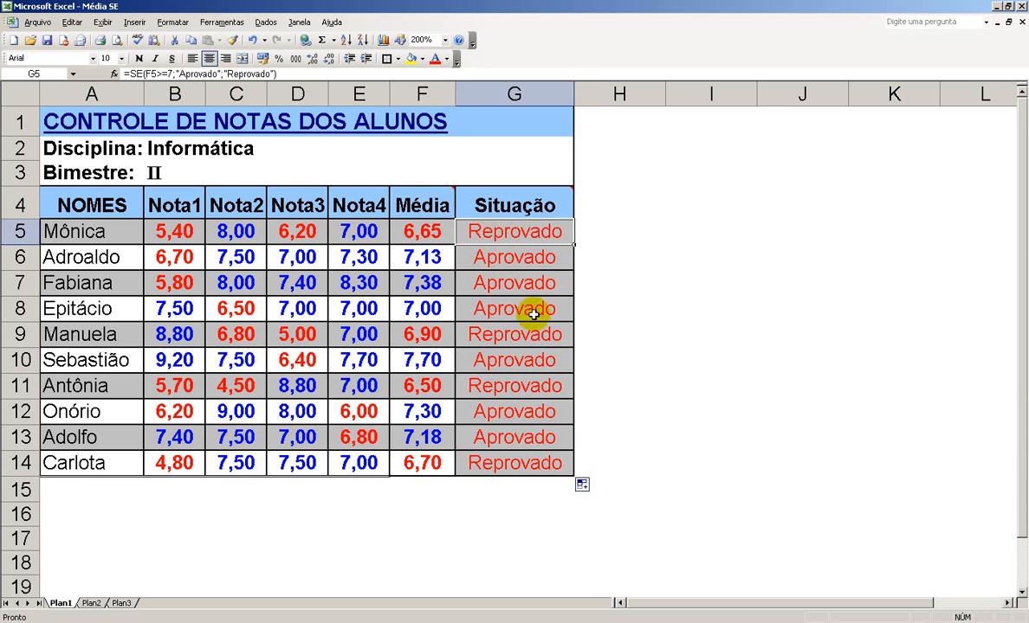
Set the font colour of the Situação results in G5:G14 to black.
drag(520, 231, 514, 468)
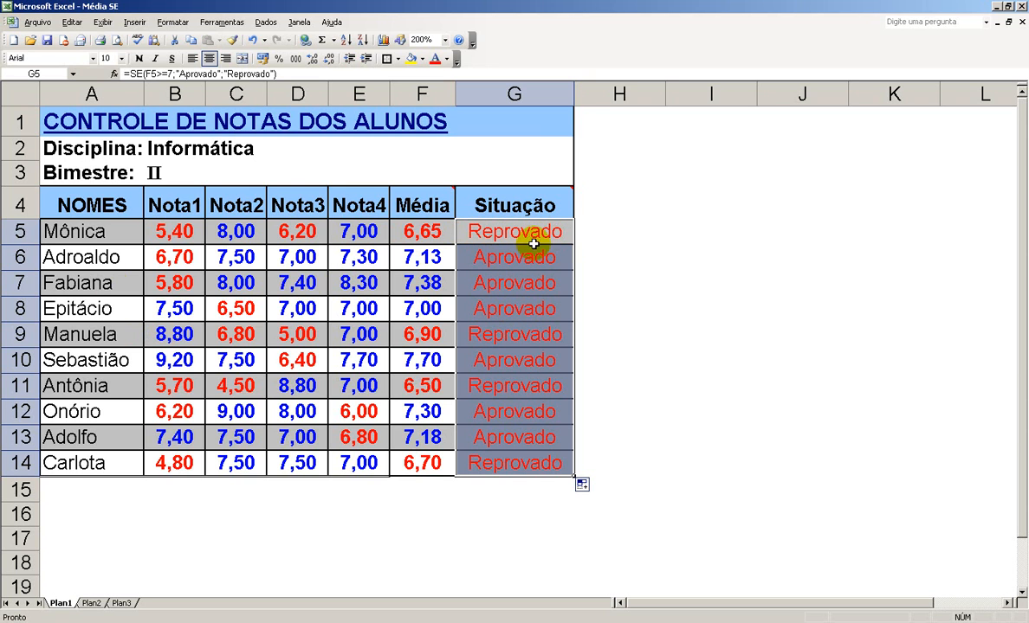
click(446, 59)
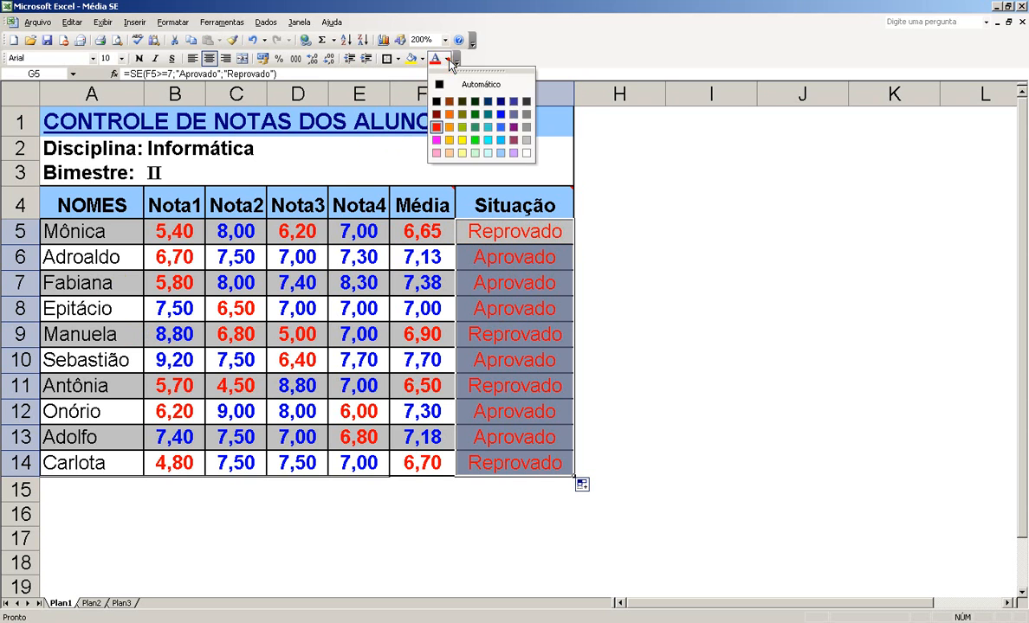
click(438, 102)
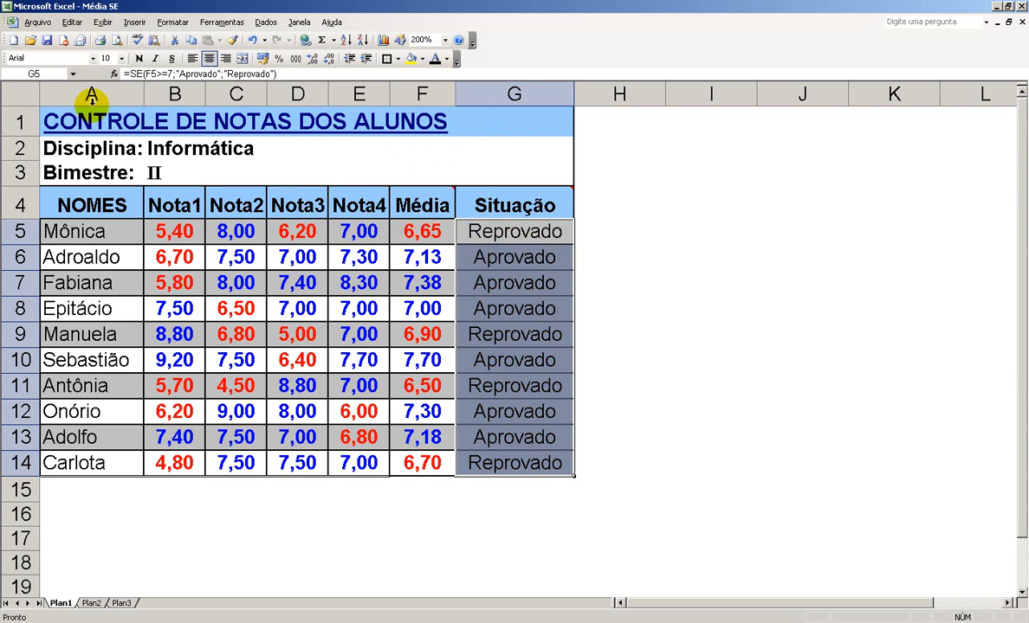
Set up a conditional formatting rule on G5:G14 for cell values equal to (igual a) Aprovado.
click(173, 23)
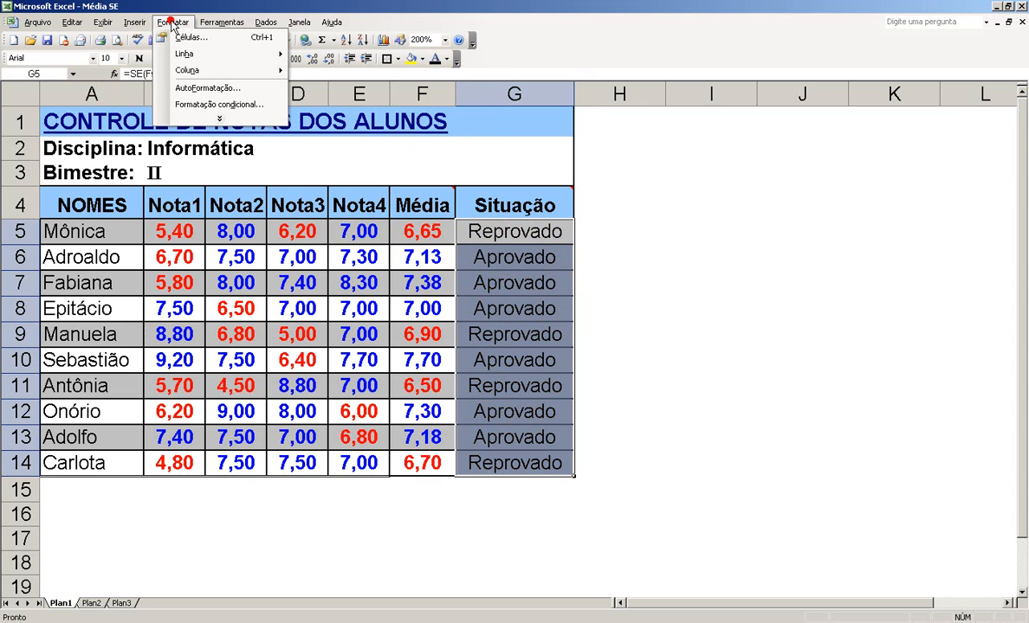
click(208, 104)
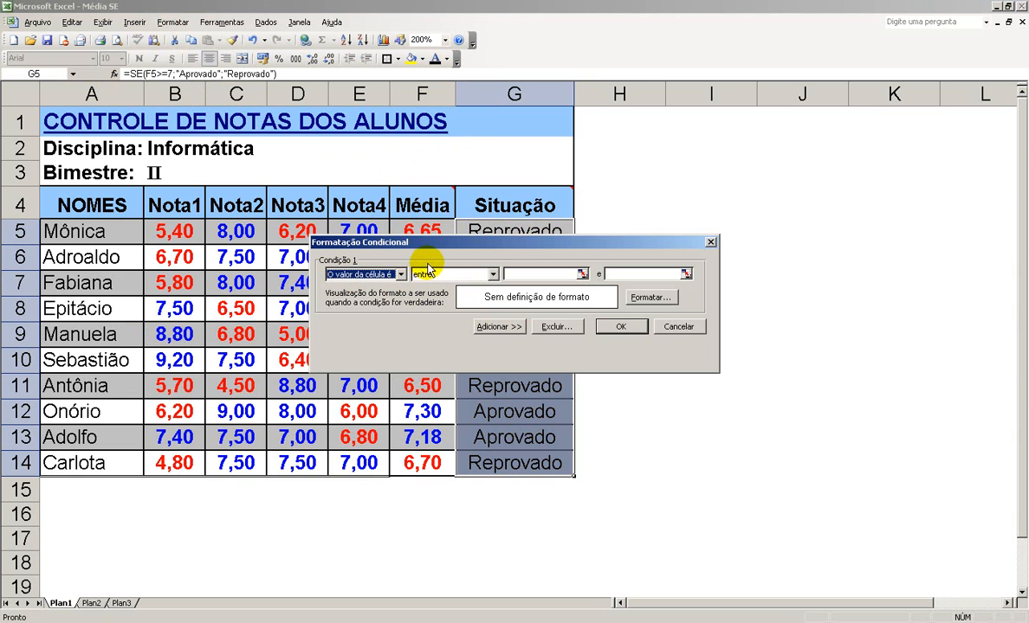
drag(500, 244, 637, 168)
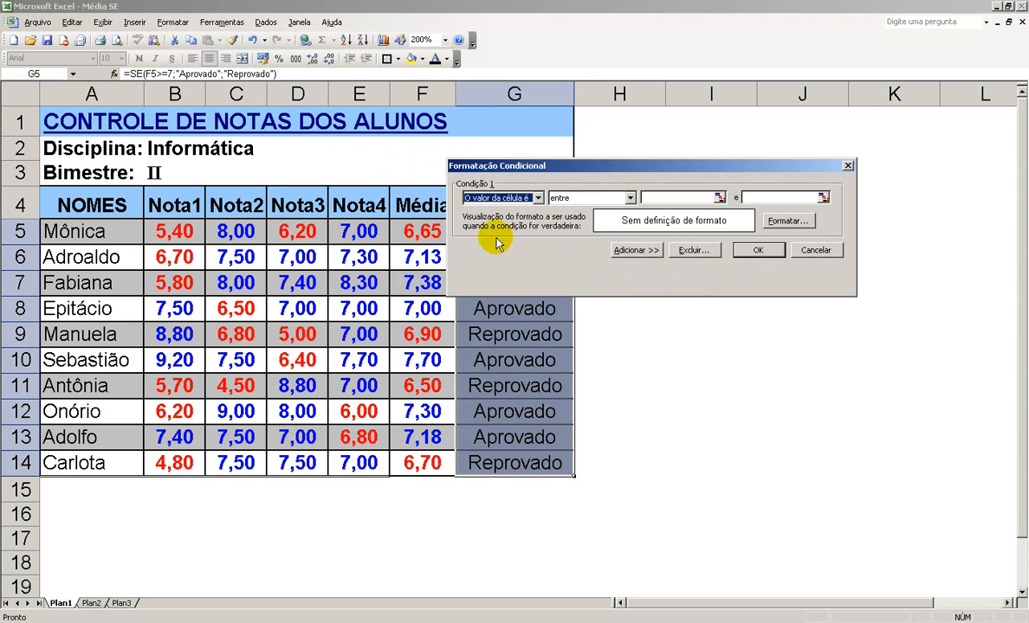
click(629, 197)
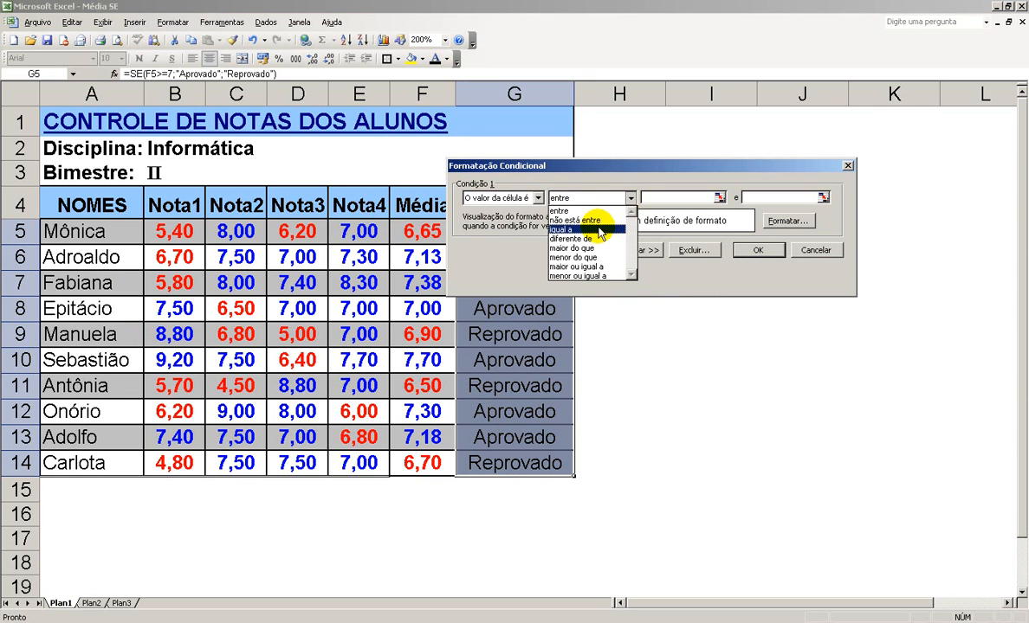
click(576, 232)
click(712, 195)
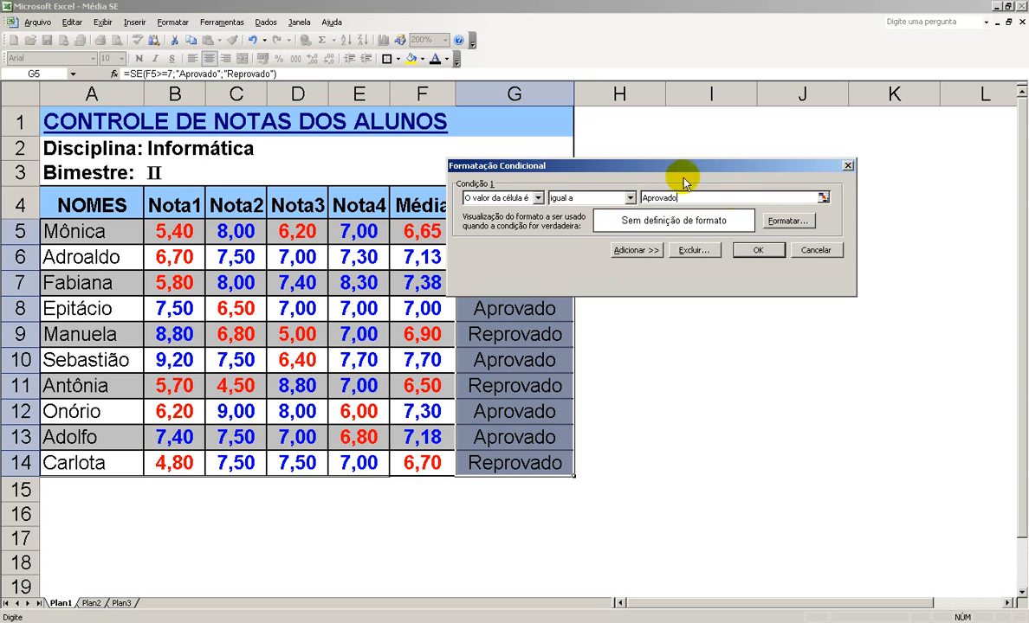
Format the Aprovado condition with bold italic (Negrito itálico) text in dark blue.
click(779, 223)
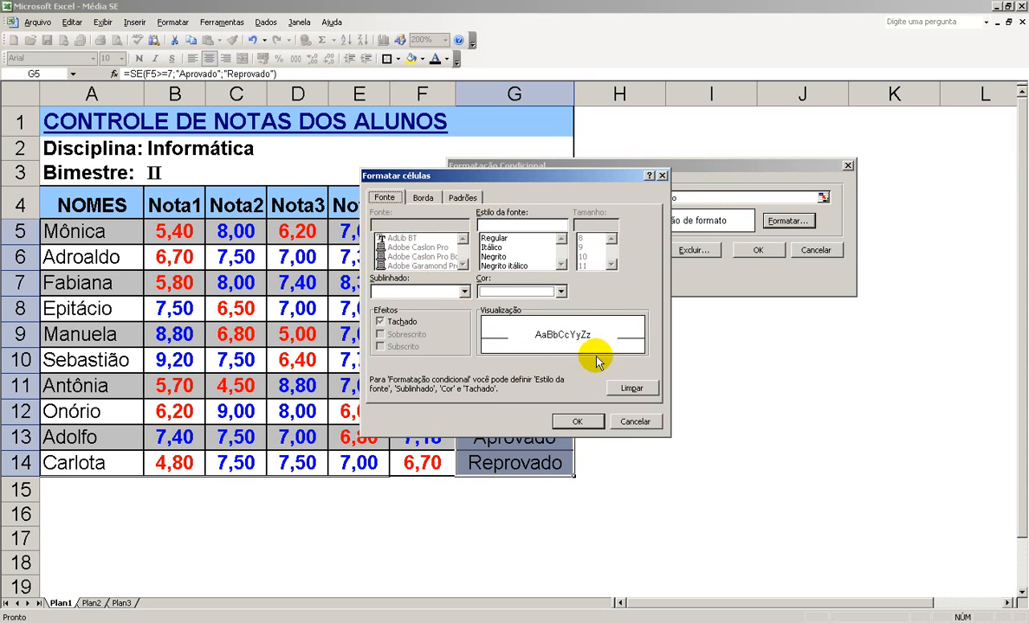
click(516, 267)
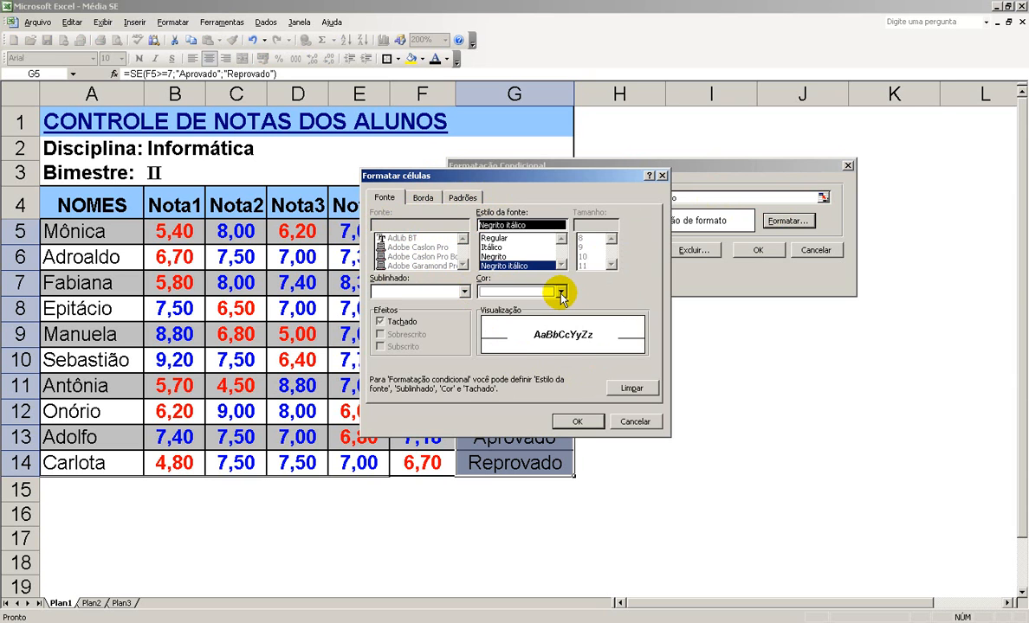
click(561, 293)
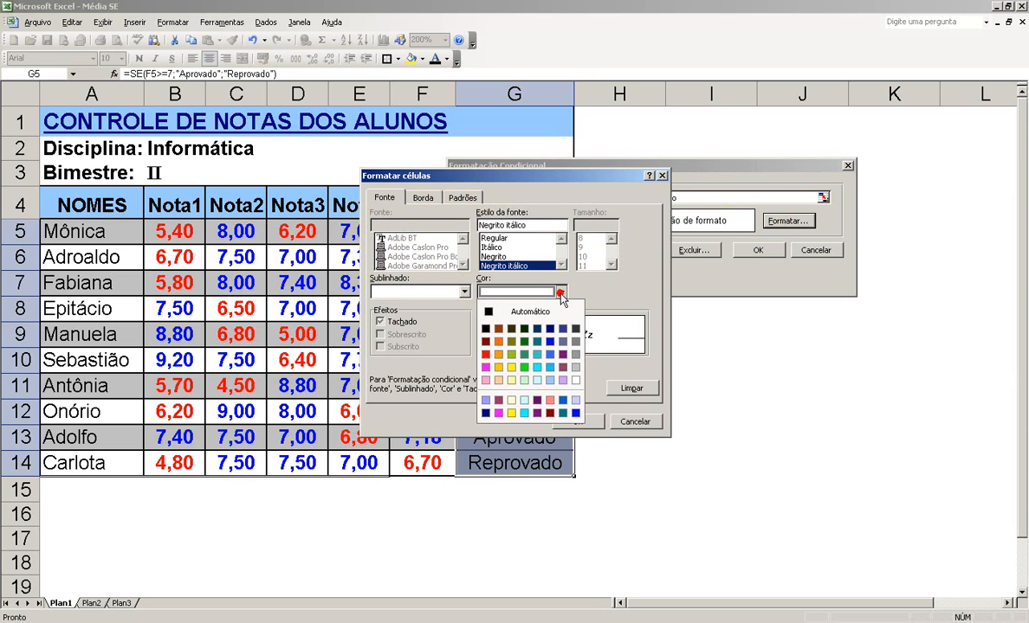
click(549, 340)
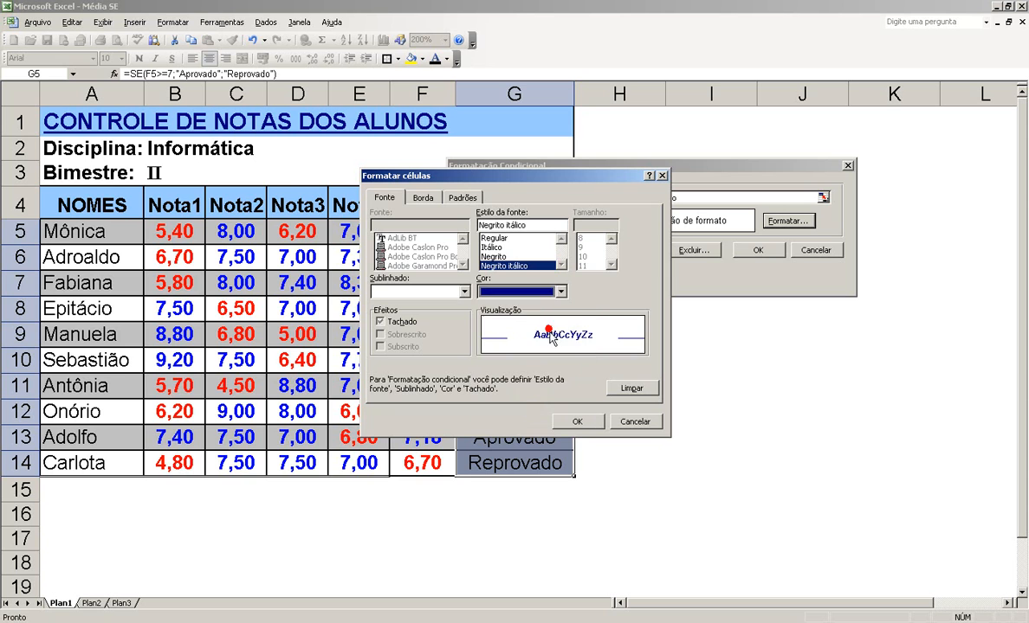
click(578, 423)
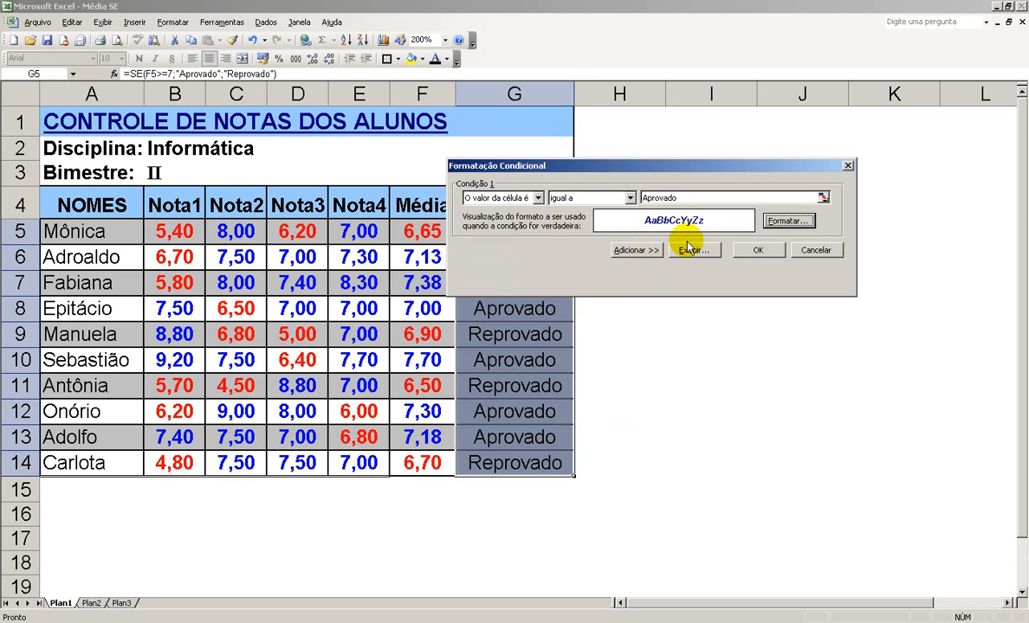
Add a second condition for cell values equal to (igual a) Reprovado.
click(637, 250)
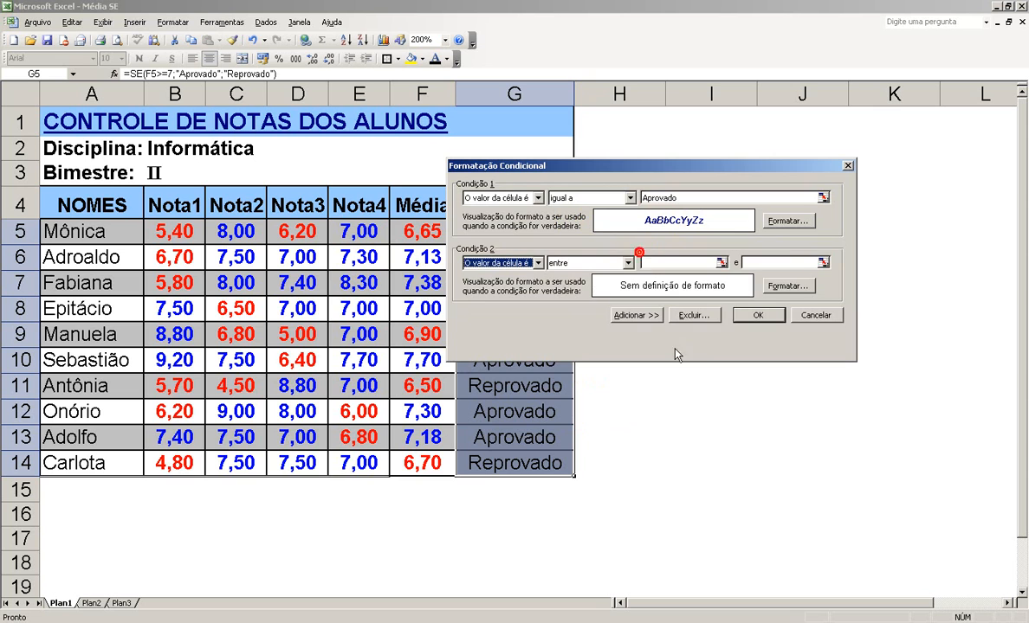
click(622, 262)
click(598, 296)
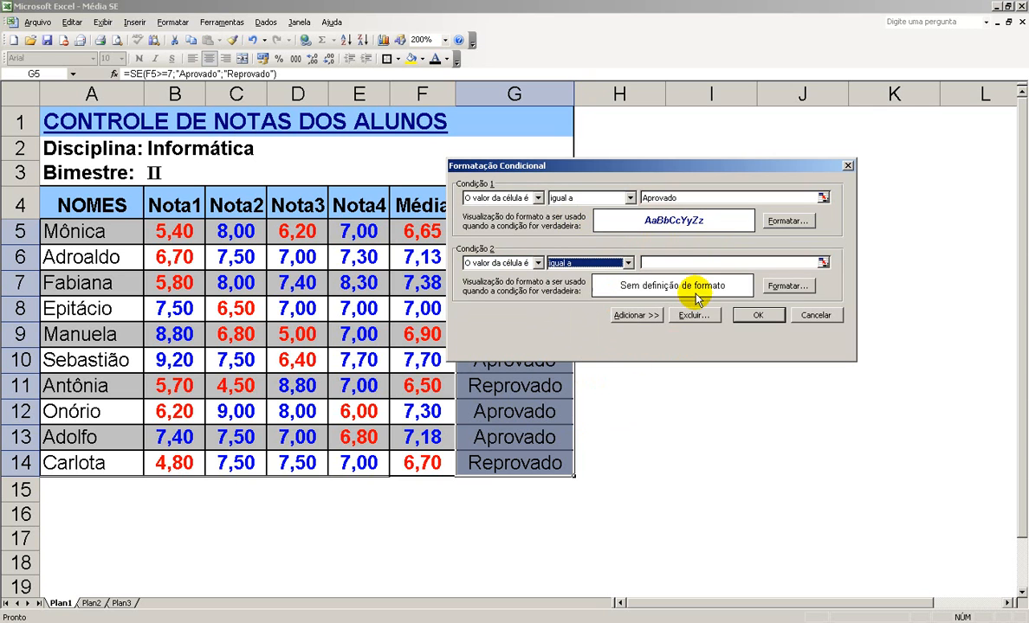
click(683, 263)
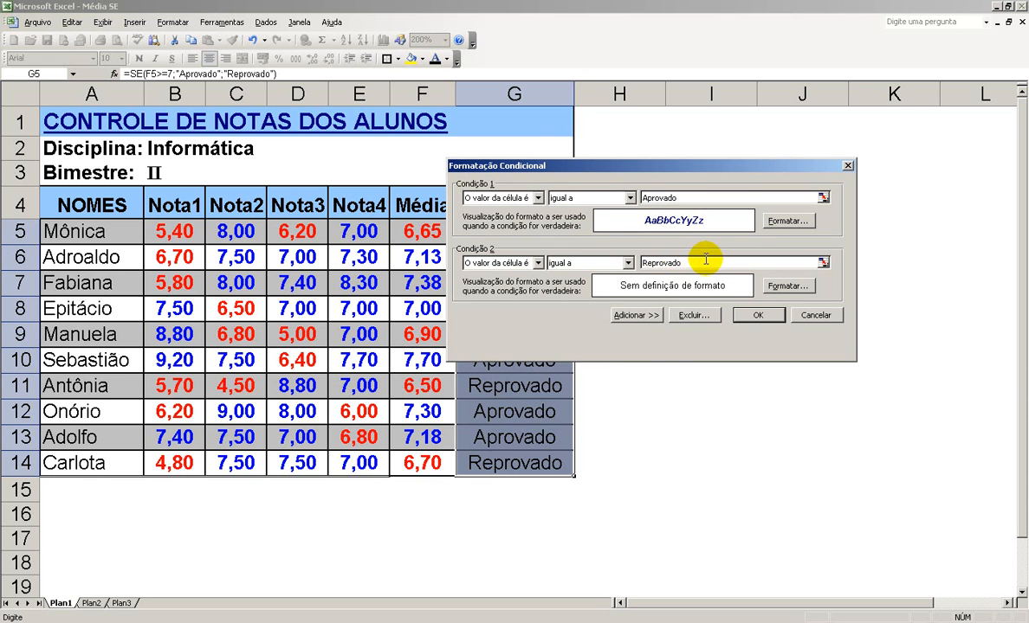
Format the Reprovado condition with bold italic (Negrito itálico) text in red.
click(775, 286)
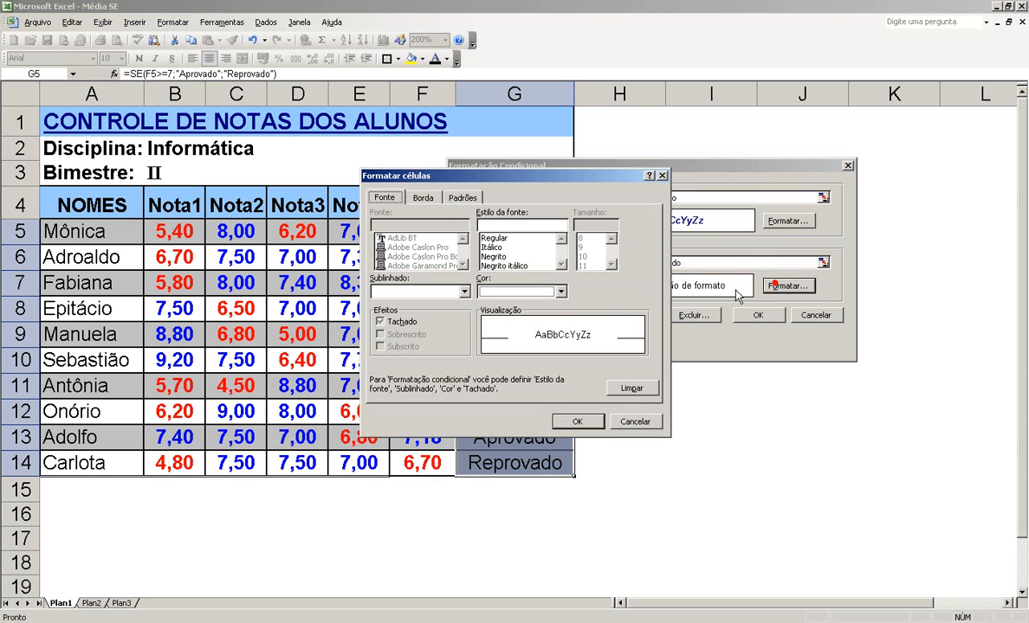
click(515, 265)
click(560, 292)
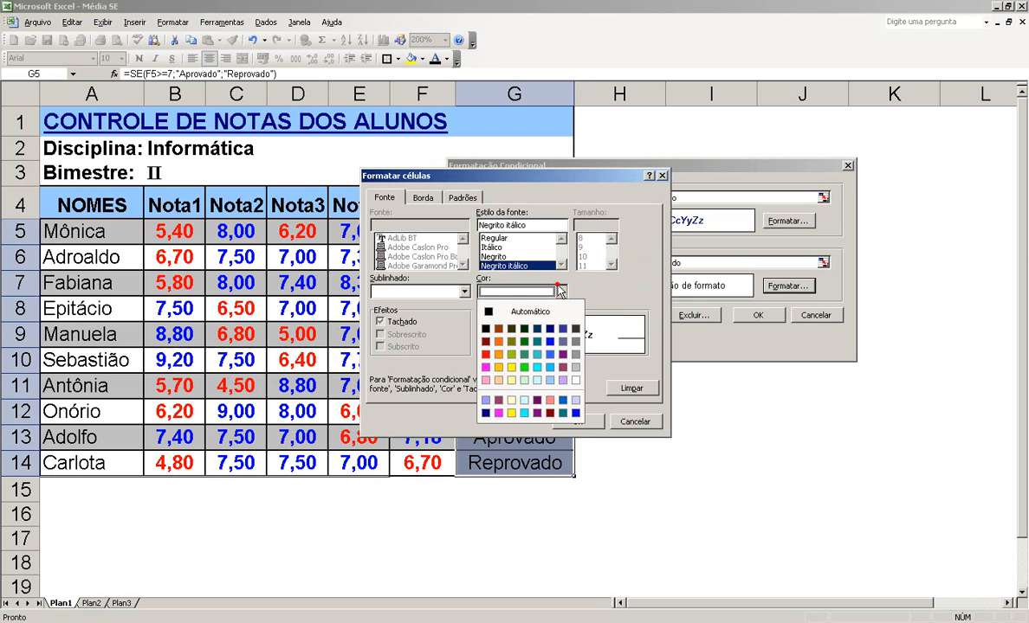
click(483, 351)
click(576, 421)
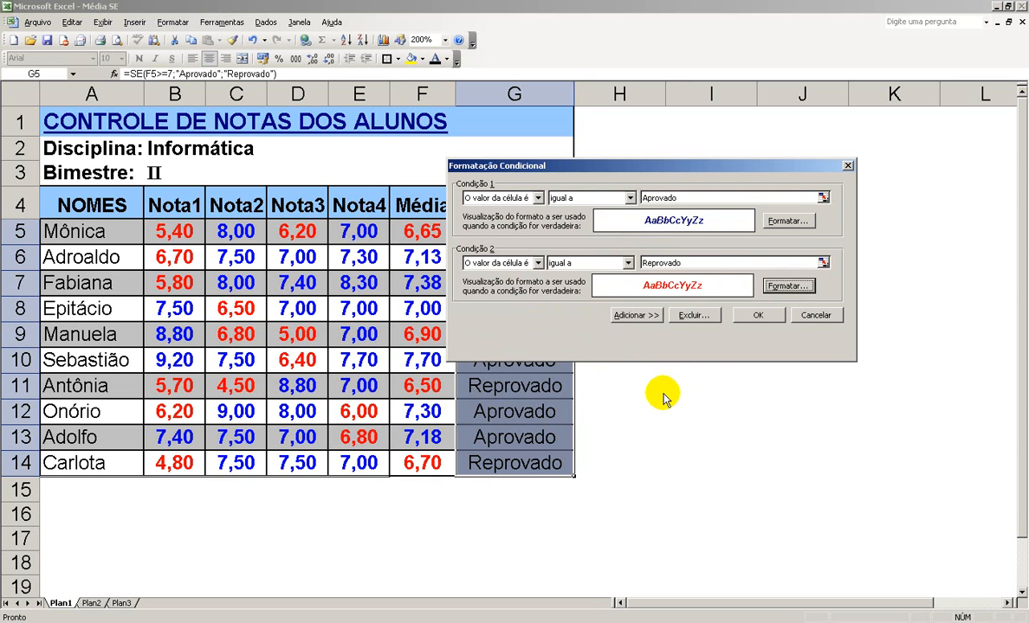
click(629, 317)
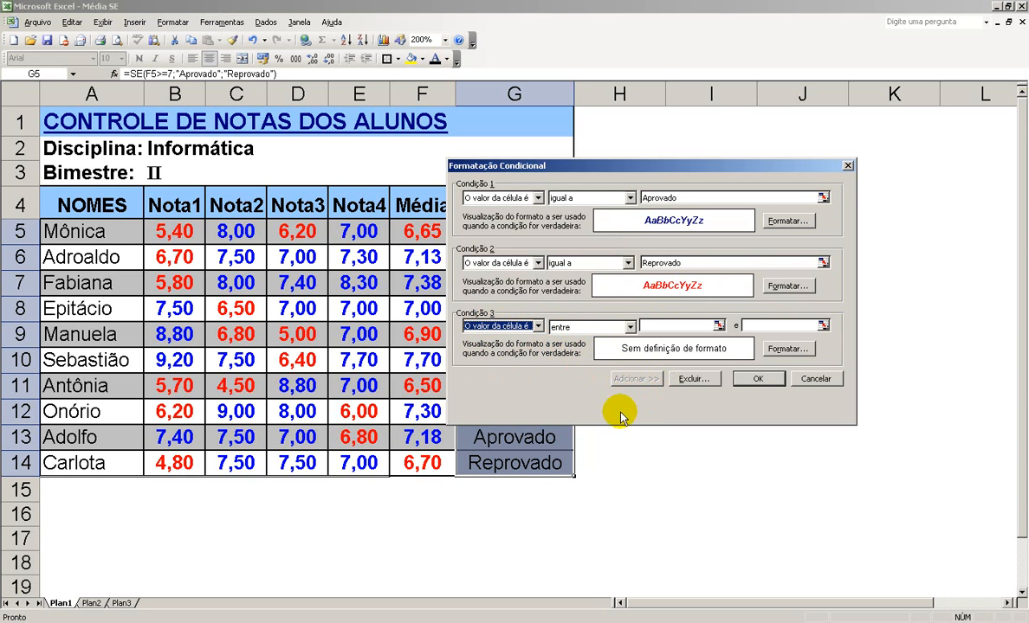
click(696, 380)
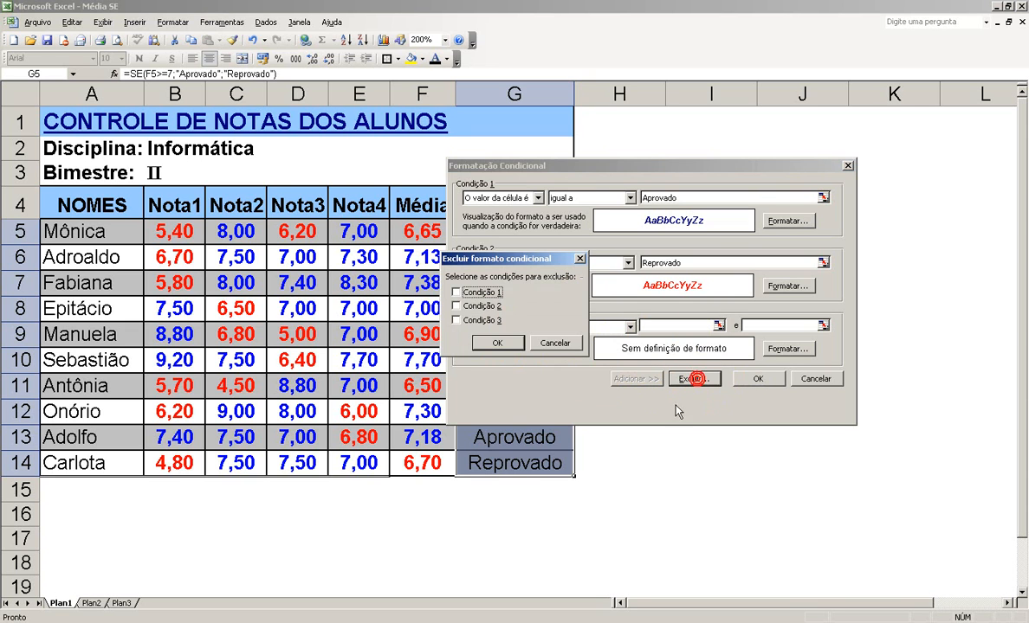
click(499, 343)
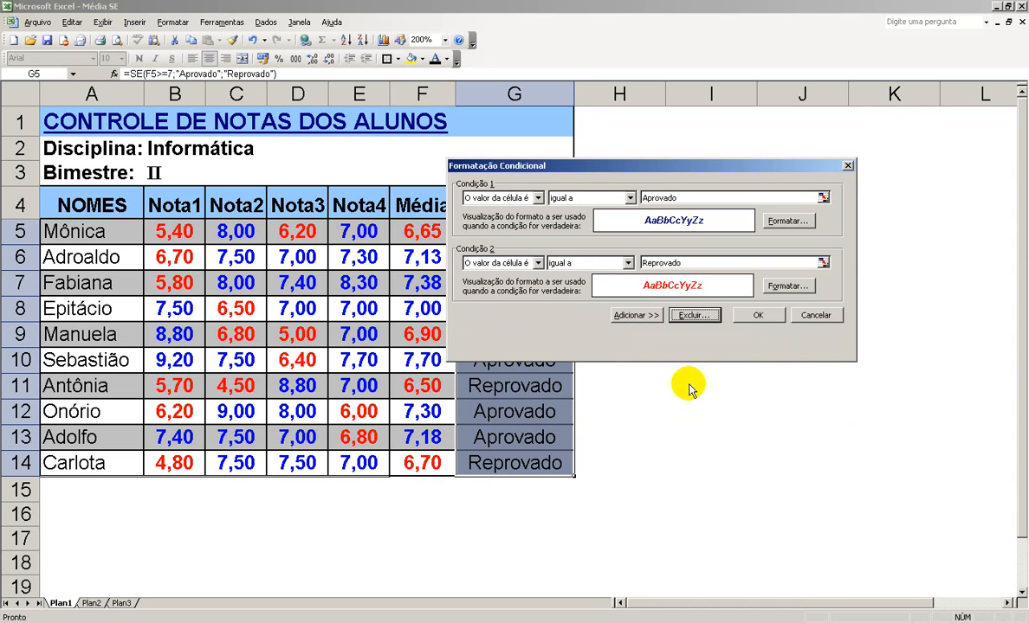
Apply the Aprovado and Reprovado conditional formatting rules to G5:G14 and deselect the range.
click(759, 316)
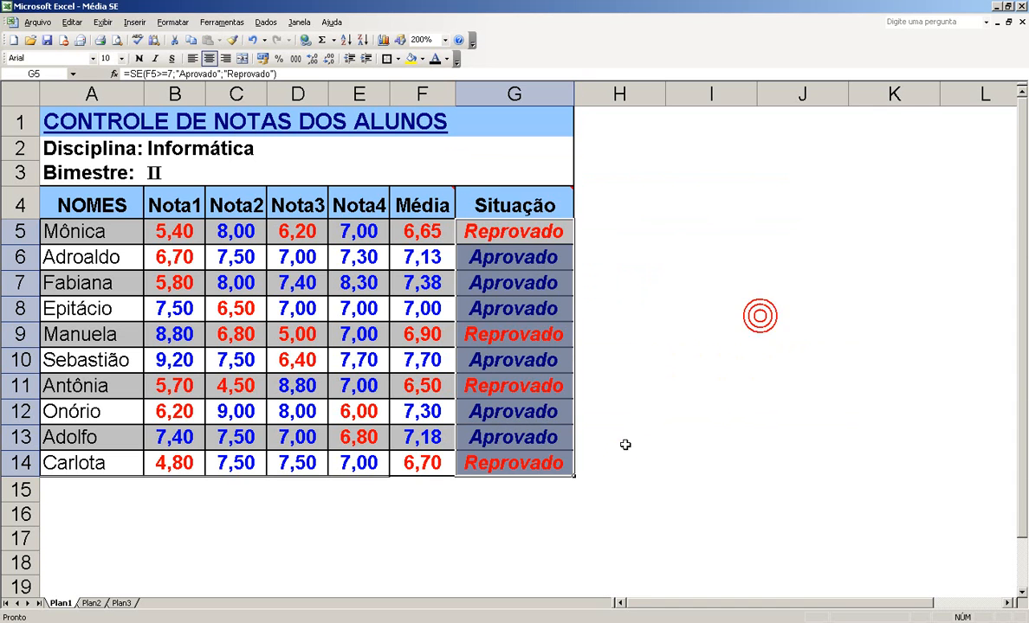
click(645, 345)
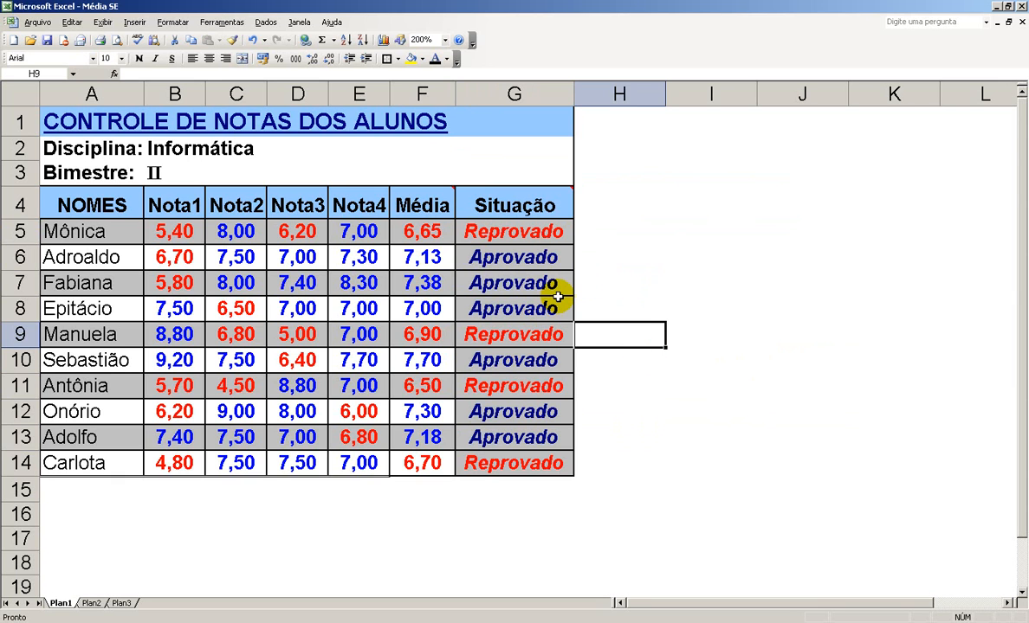
Set the fill colour of cell G6 to white to match the rest of its row.
click(514, 266)
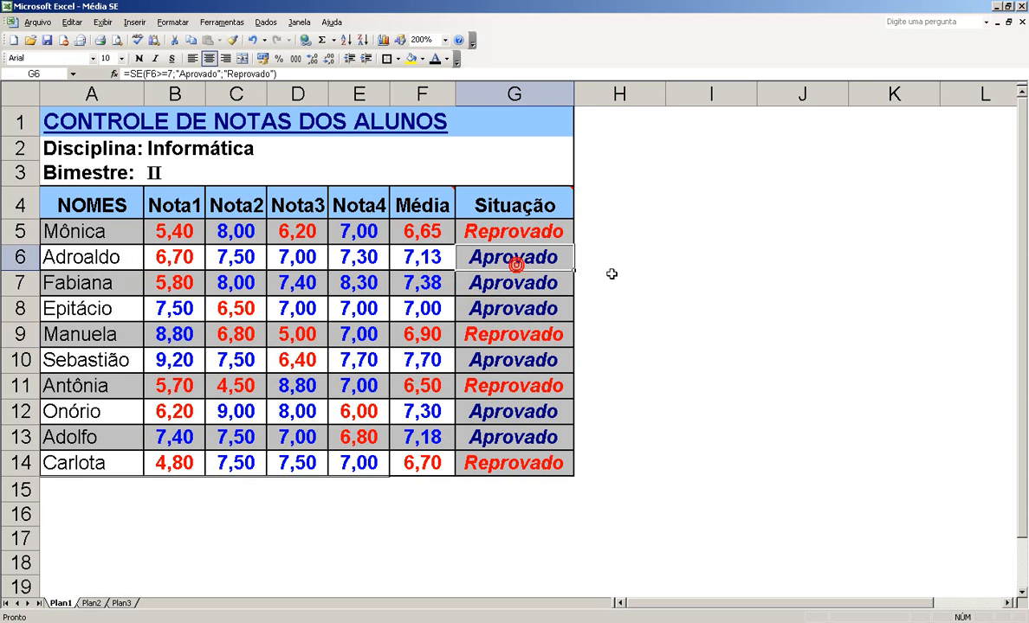
click(423, 60)
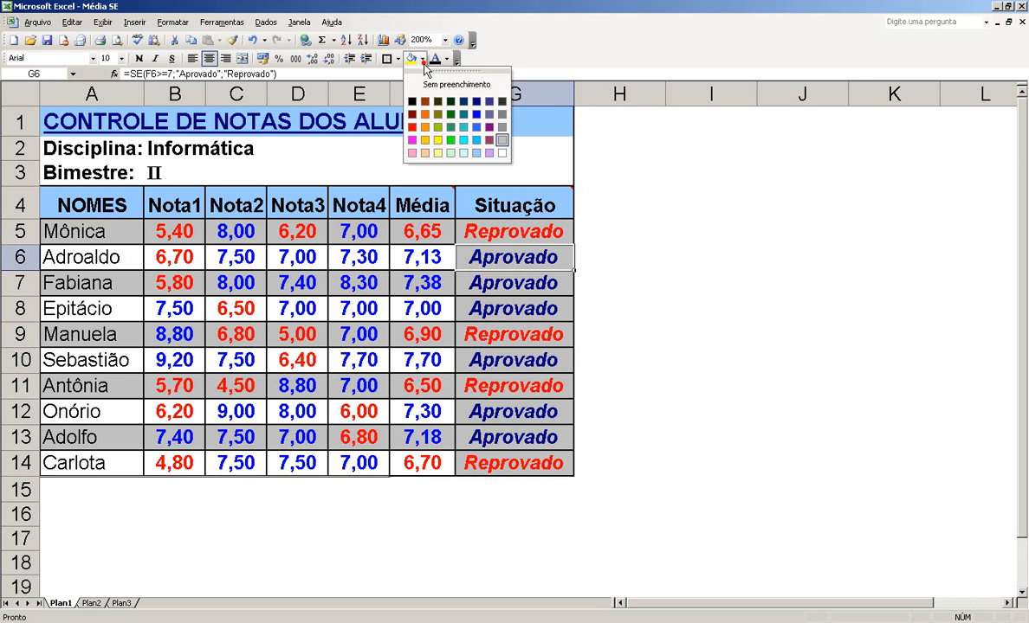
click(503, 153)
click(697, 259)
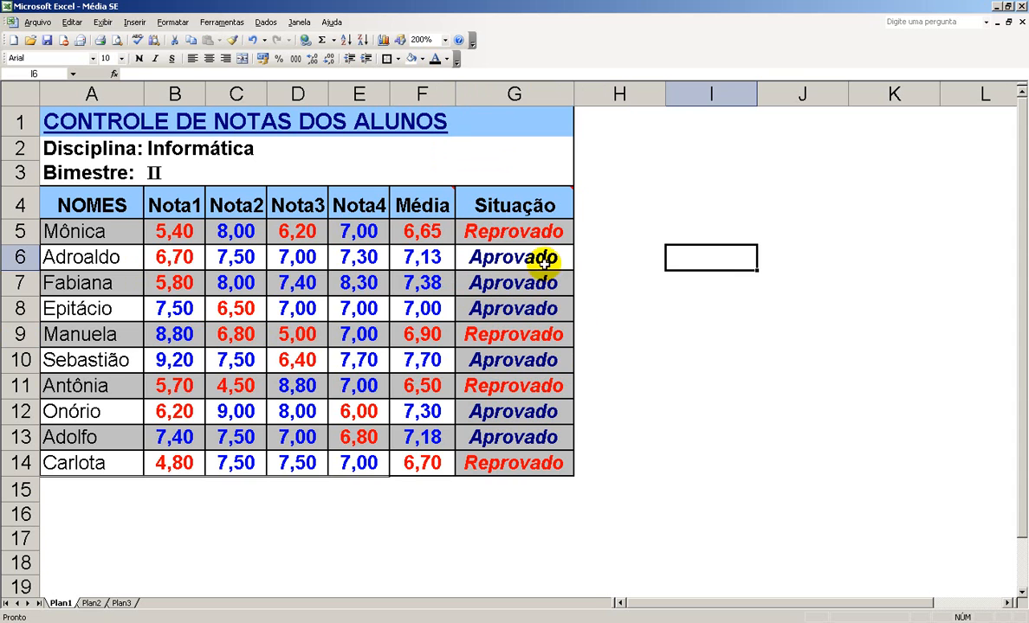
Copy the formatting of G6 to cells G8, G10, G12 and G14 with the Format Painter.
click(504, 252)
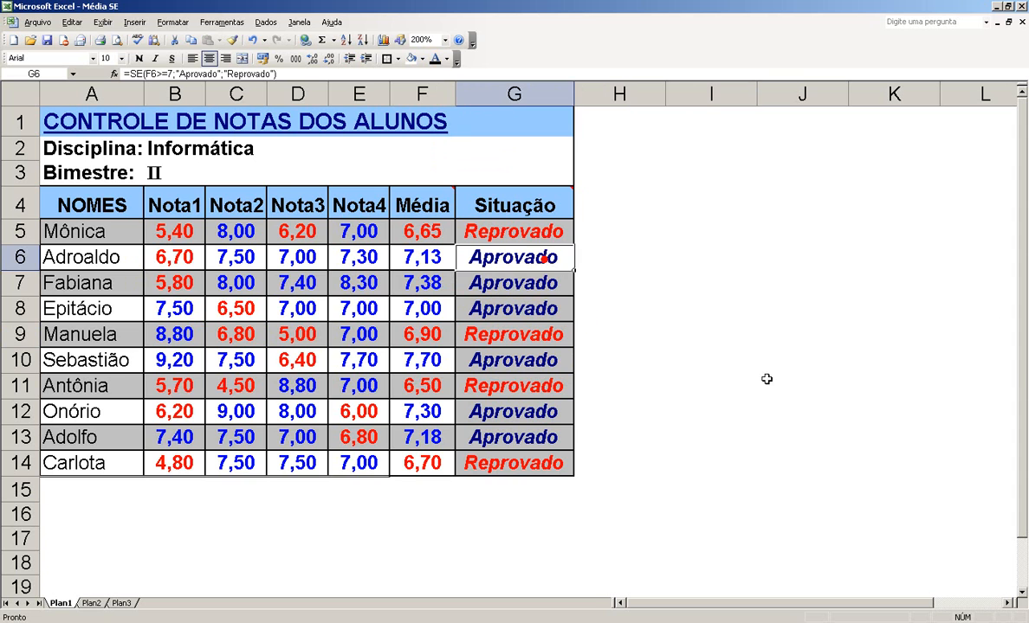
click(232, 41)
click(501, 257)
click(232, 40)
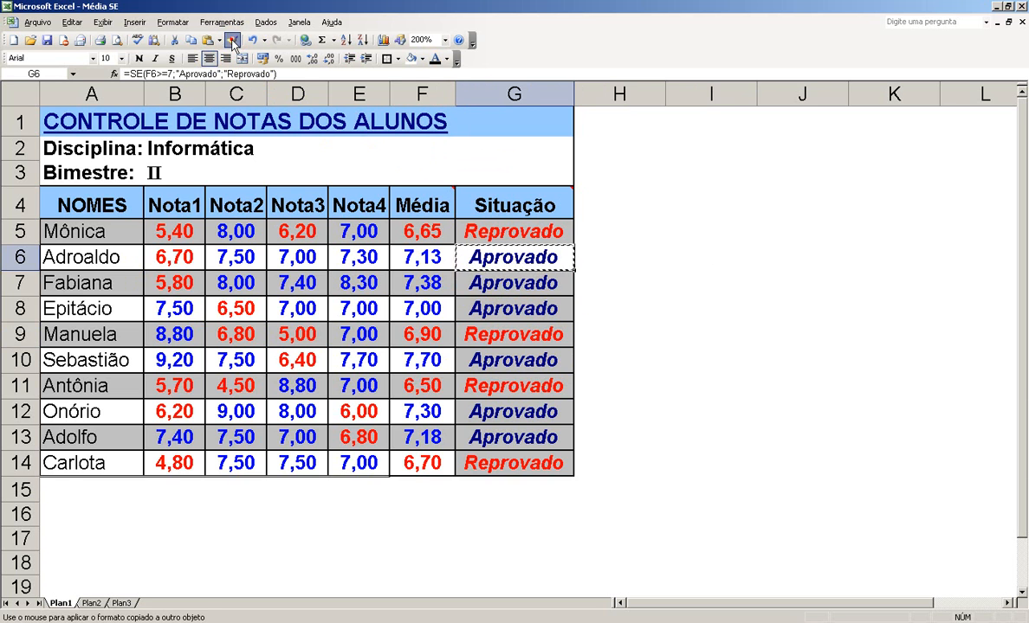
click(507, 304)
click(524, 364)
click(524, 412)
click(511, 463)
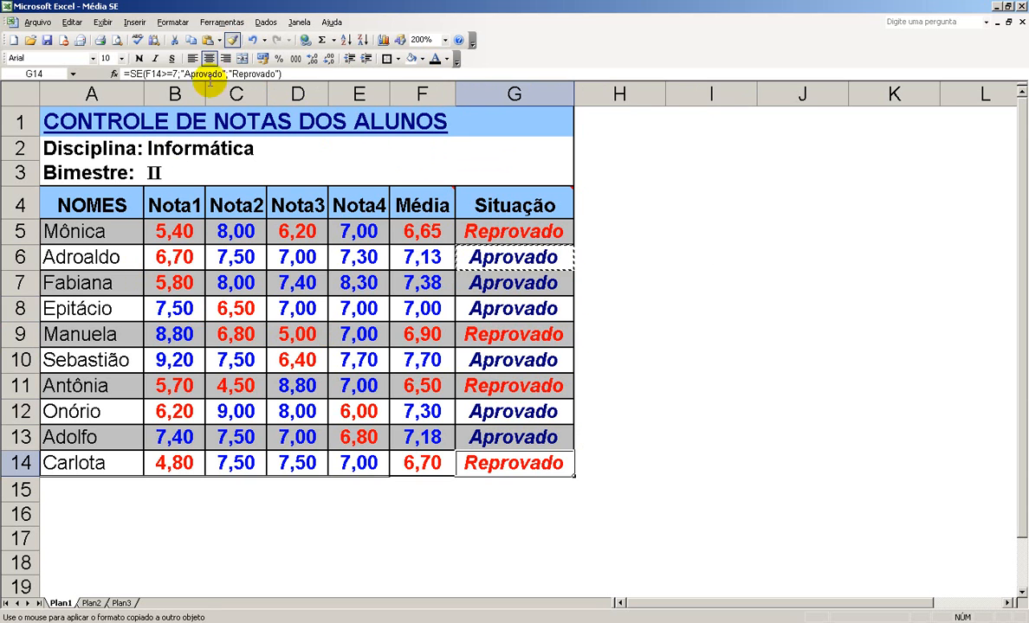
click(232, 42)
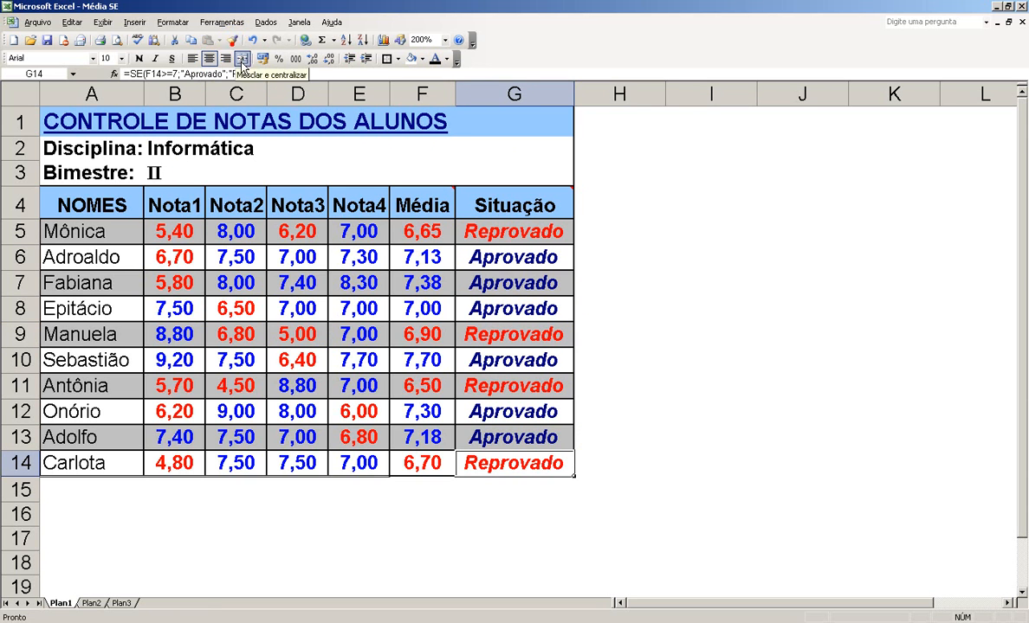
click(639, 310)
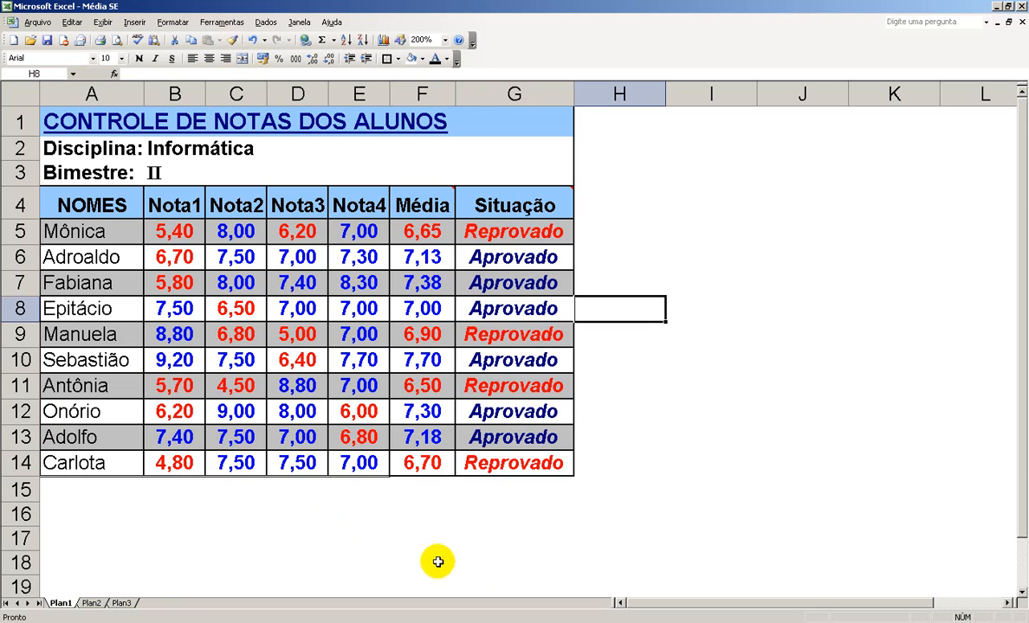